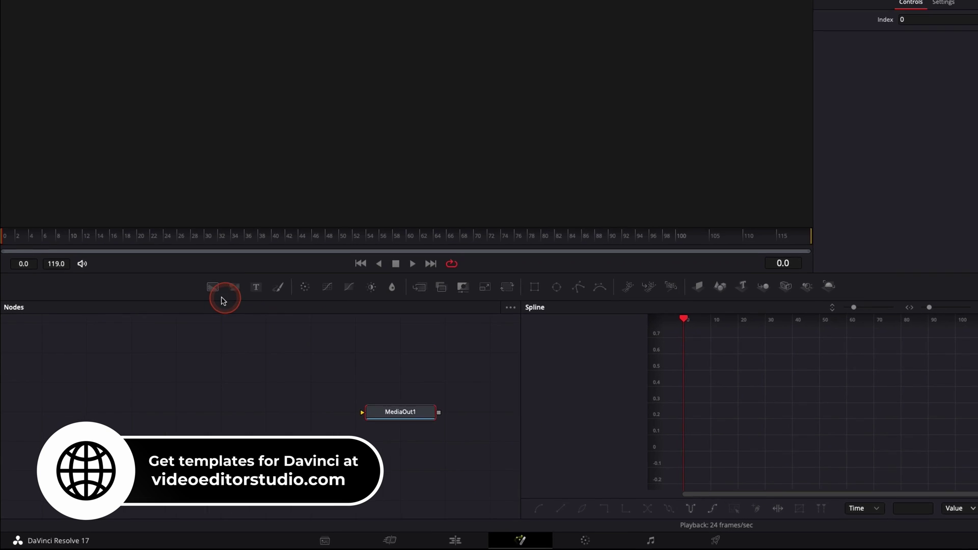
Add a Background node to the node graph and merge a second Background node over it.
drag(200, 303, 152, 422)
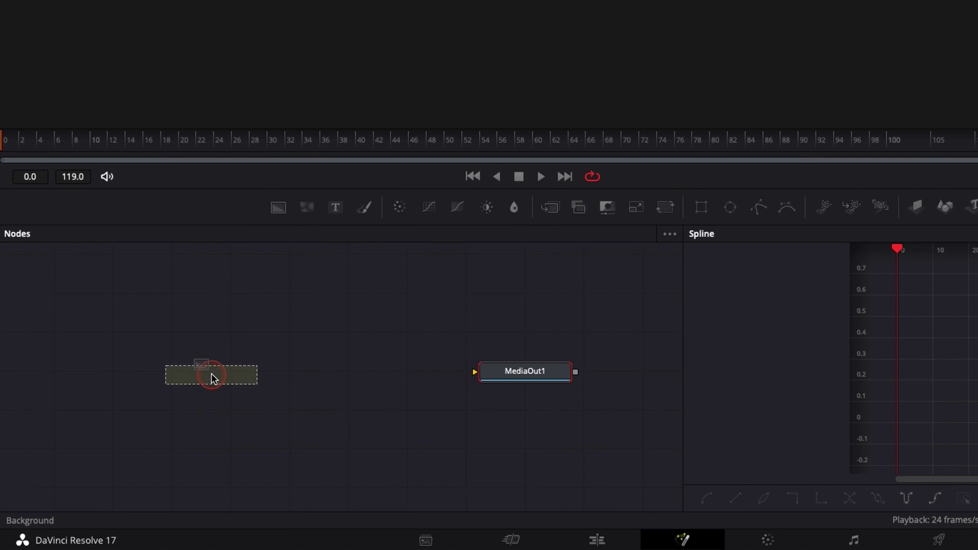
drag(212, 375, 212, 375)
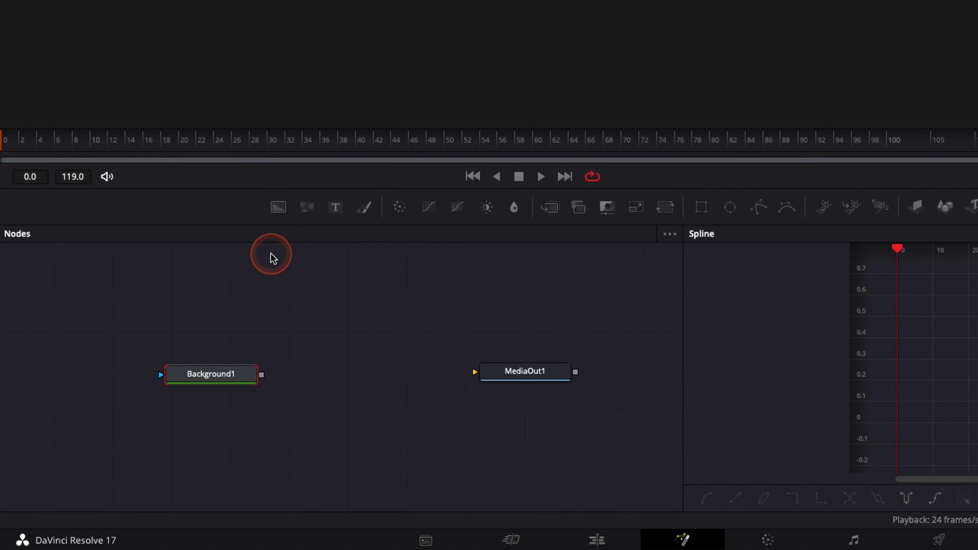
drag(277, 208, 263, 374)
Mask the second Background node with a Rectangle node and show the Merge1 output in the viewer.
click(331, 299)
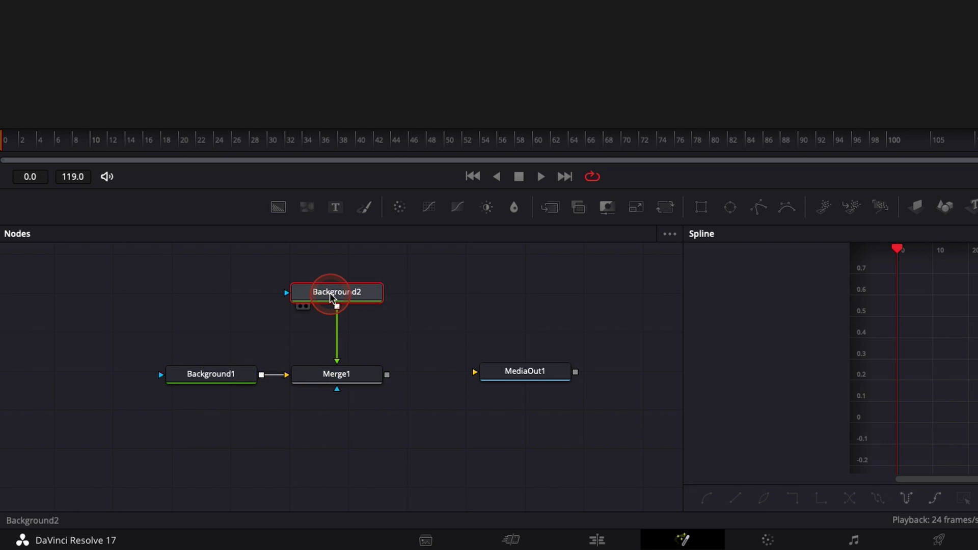
click(703, 207)
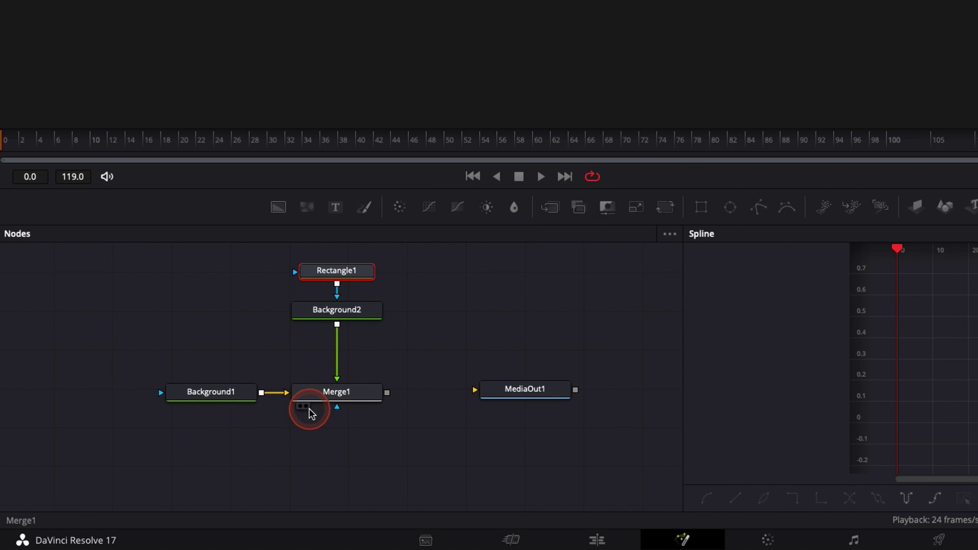
click(306, 408)
double_click(336, 277)
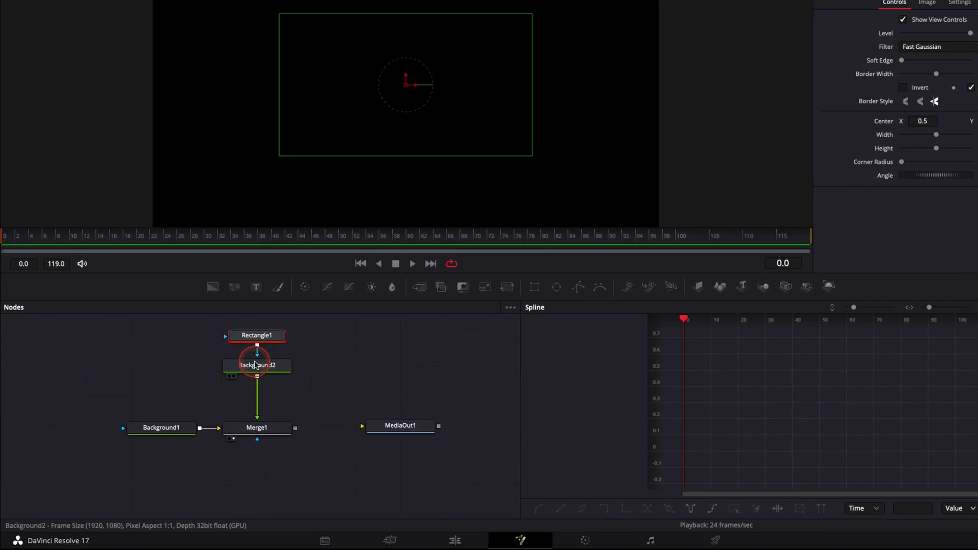
Set the solid color of Background2 to White from the Apple color palette.
click(241, 375)
click(875, 111)
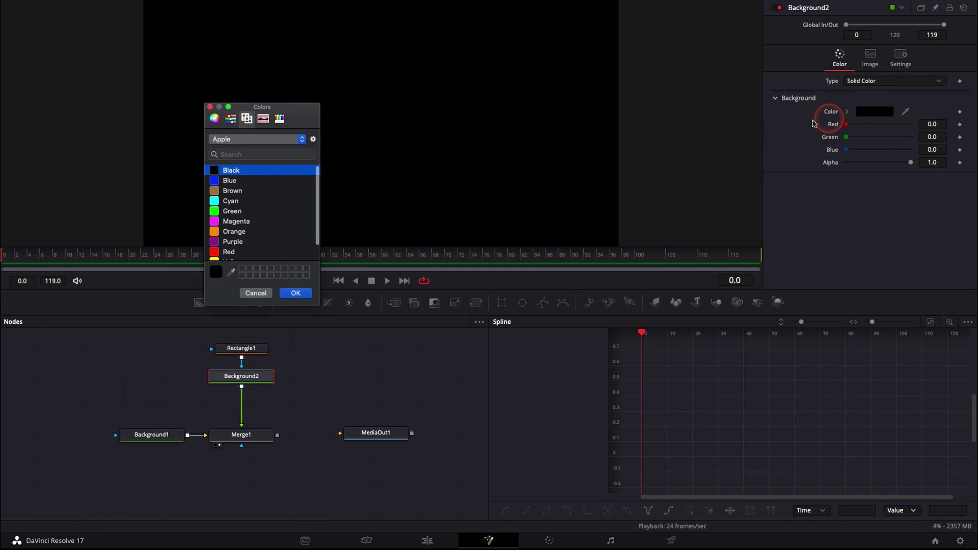
scroll(250, 214, down, 1)
click(218, 257)
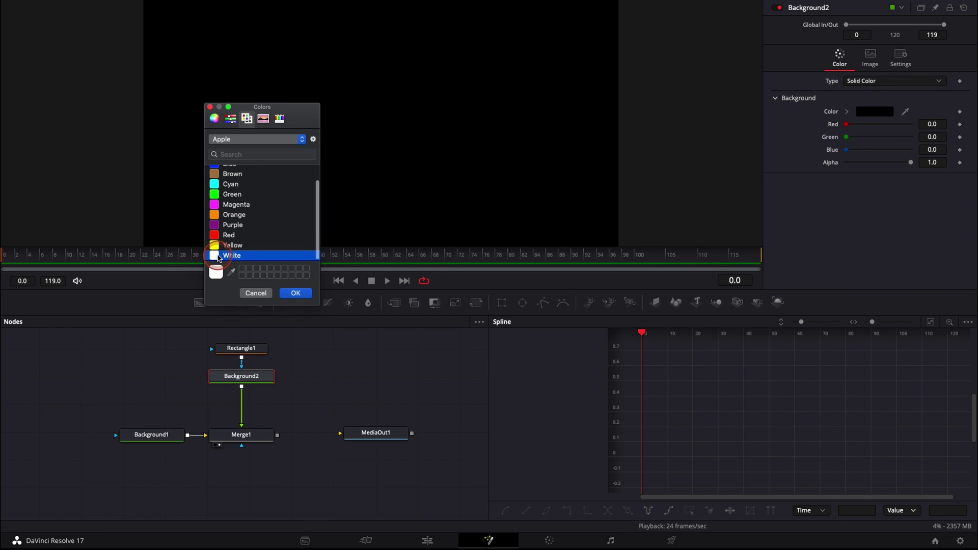
click(296, 294)
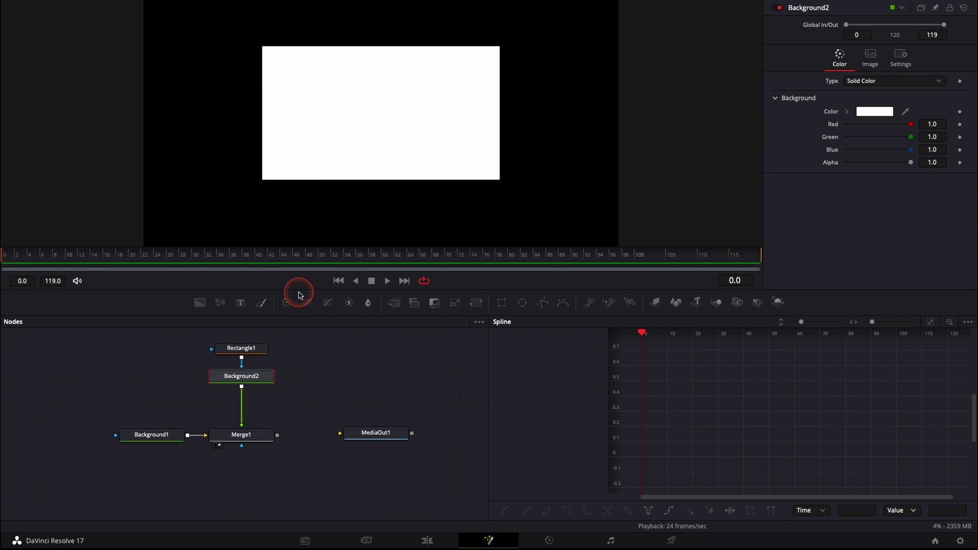
Shrink the rectangle mask to about 0.13 width and 0.22 height, and round its corners with a radius of 0.386.
click(238, 348)
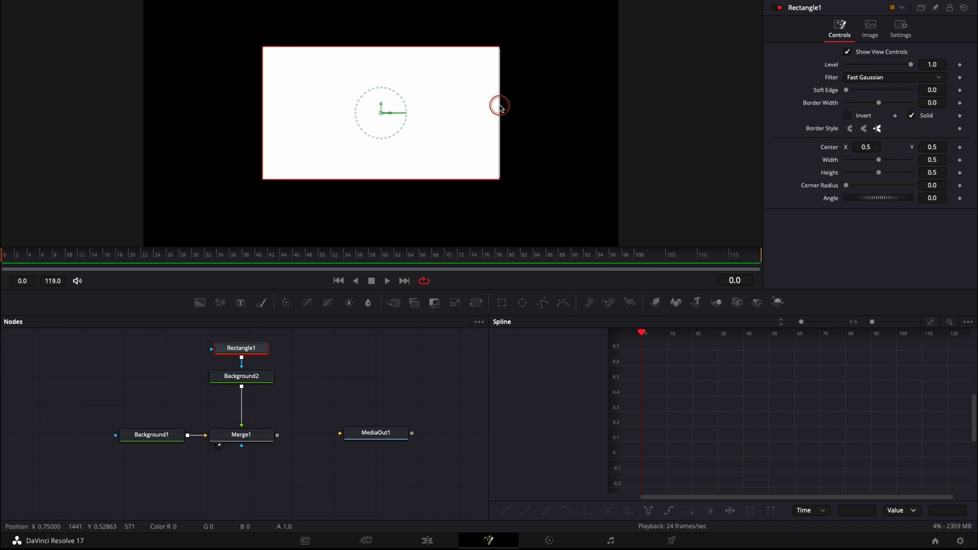
drag(500, 105, 411, 107)
drag(368, 46, 374, 89)
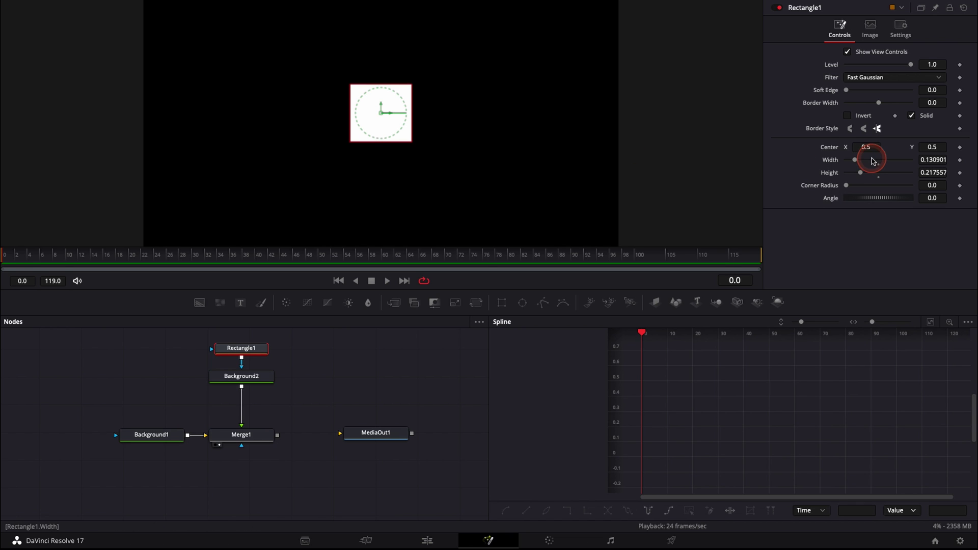
drag(850, 188, 852, 189)
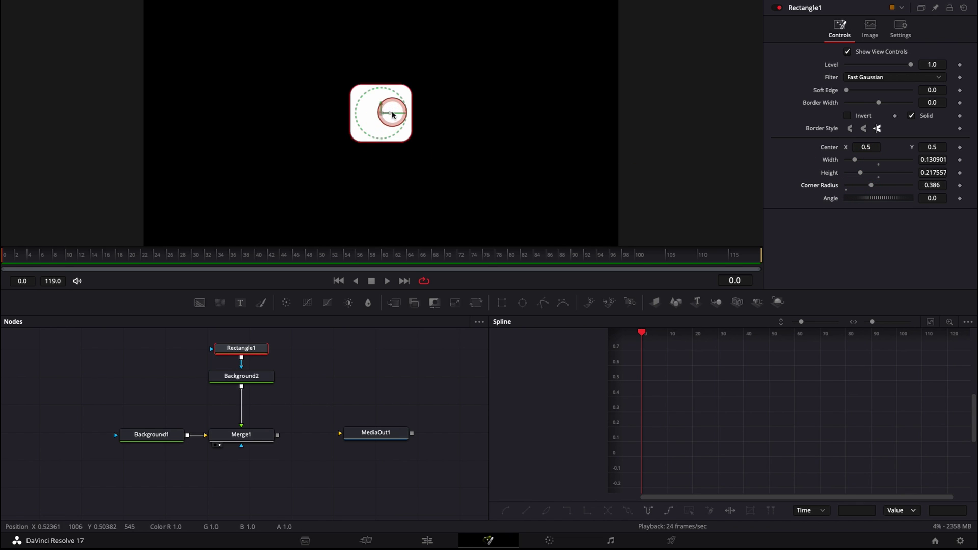
Move the rectangle horizontally to about Center X 0.144 and add a Center keyframe at frame 0.
drag(382, 116, 222, 119)
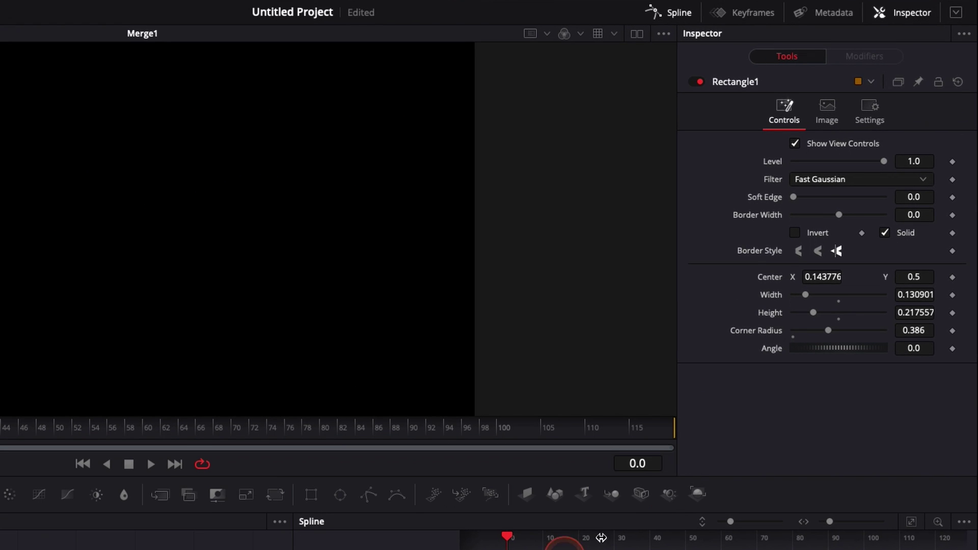
click(674, 16)
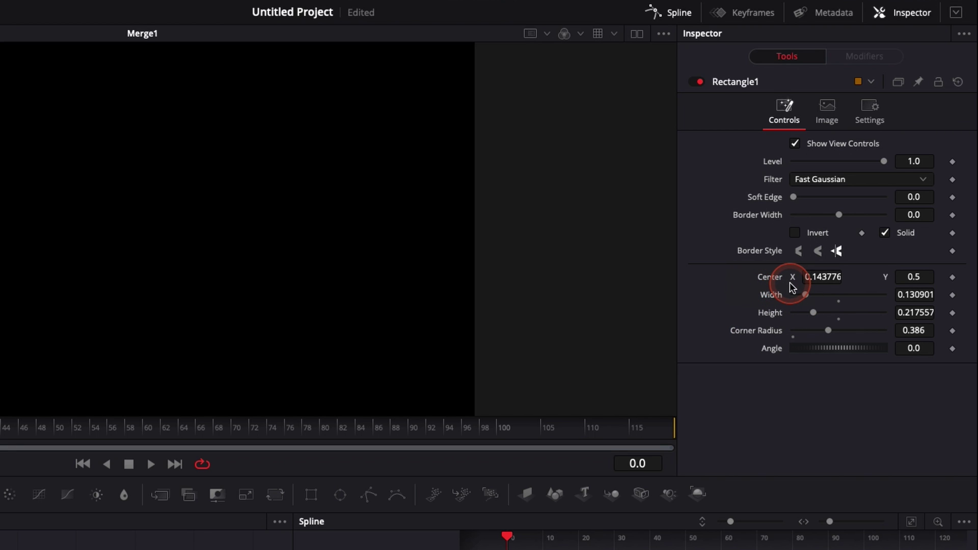
click(99, 306)
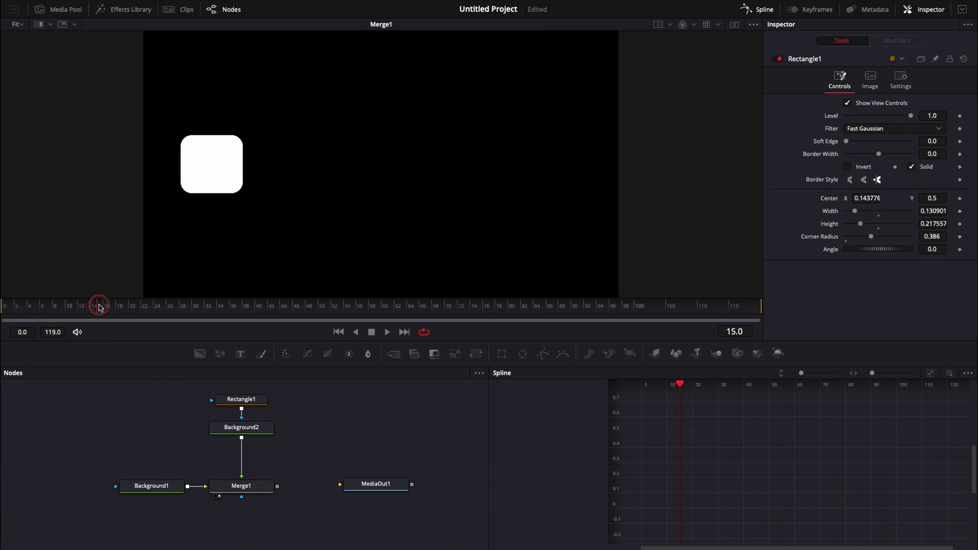
click(961, 200)
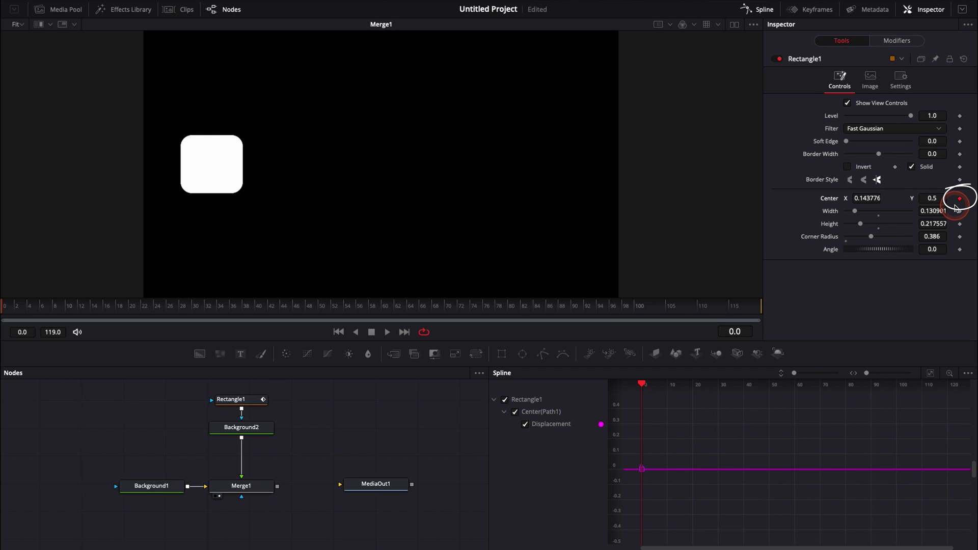
At frame 40, keyframe the rectangle's Center X at 0.814777 so it travels across the frame.
click(671, 511)
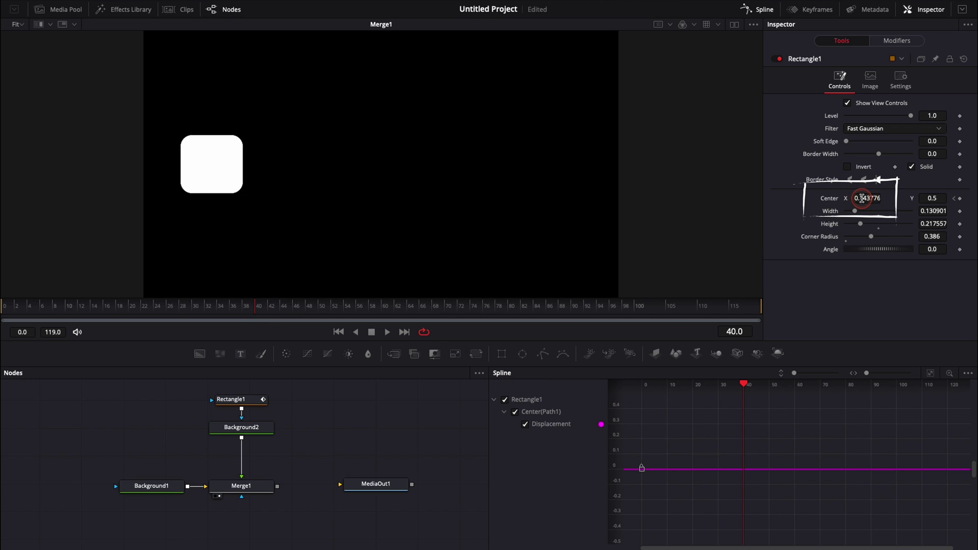
mouse_move(862, 199)
mouse_down()
mouse_move(507, 214)
mouse_move(721, 227)
mouse_up()
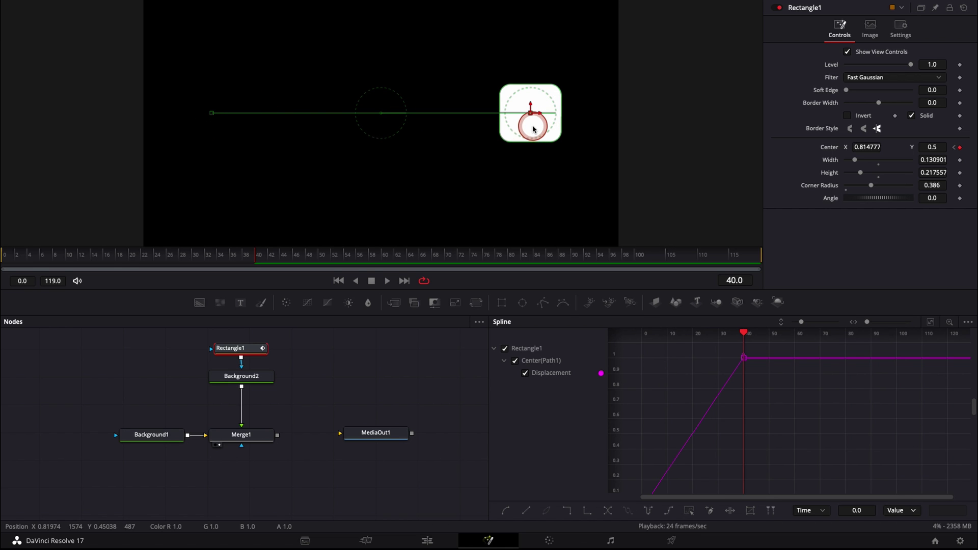
Play the rectangle's movement from the start and watch the playhead cross its displacement spline.
click(15, 254)
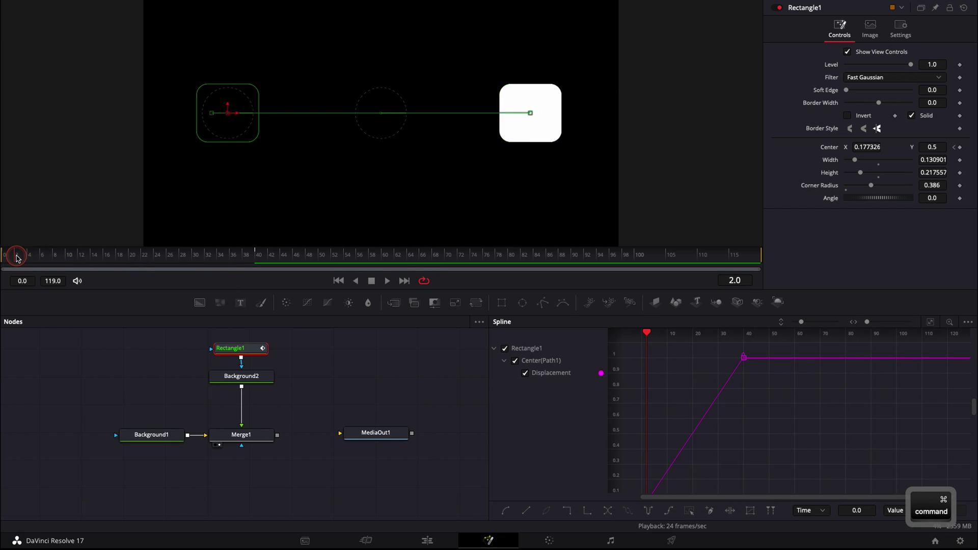
key(space)
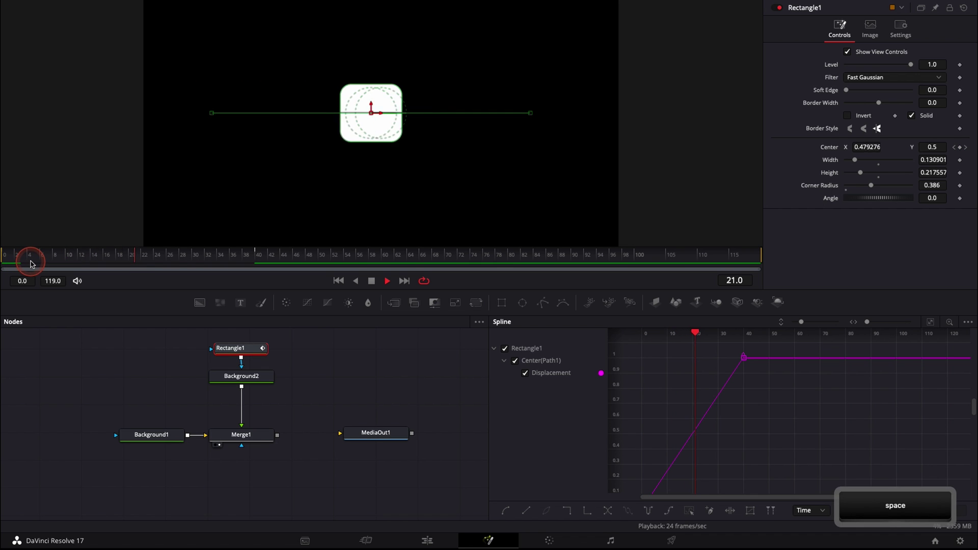
key(space)
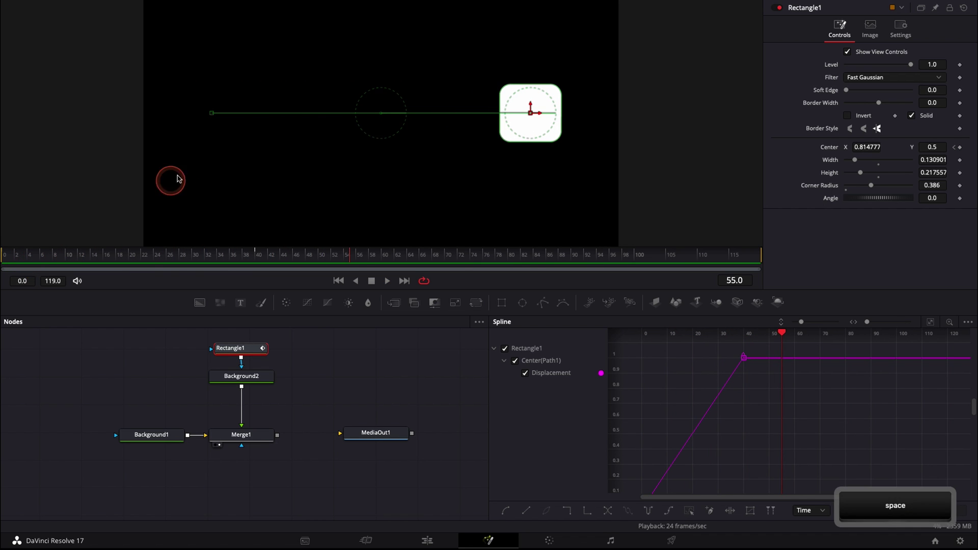
click(4, 257)
key(space)
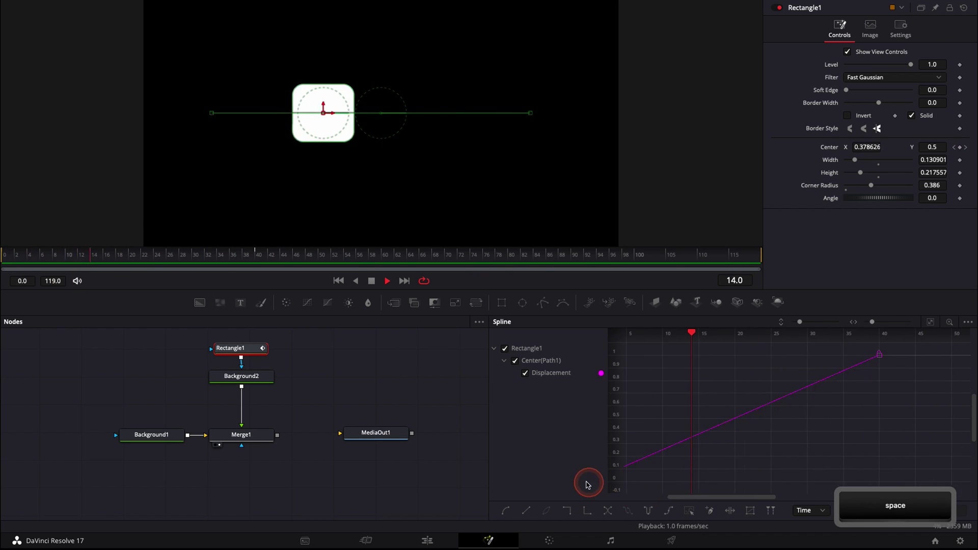
key(space)
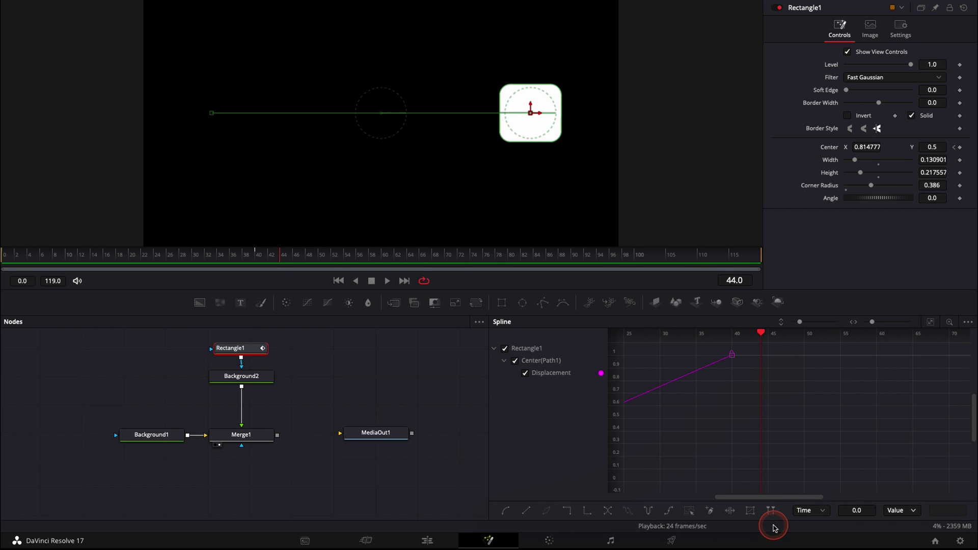
Deselect the nodes and replay the linear animation from frame 0 without the on-screen controls.
scroll(699, 439, left, 5)
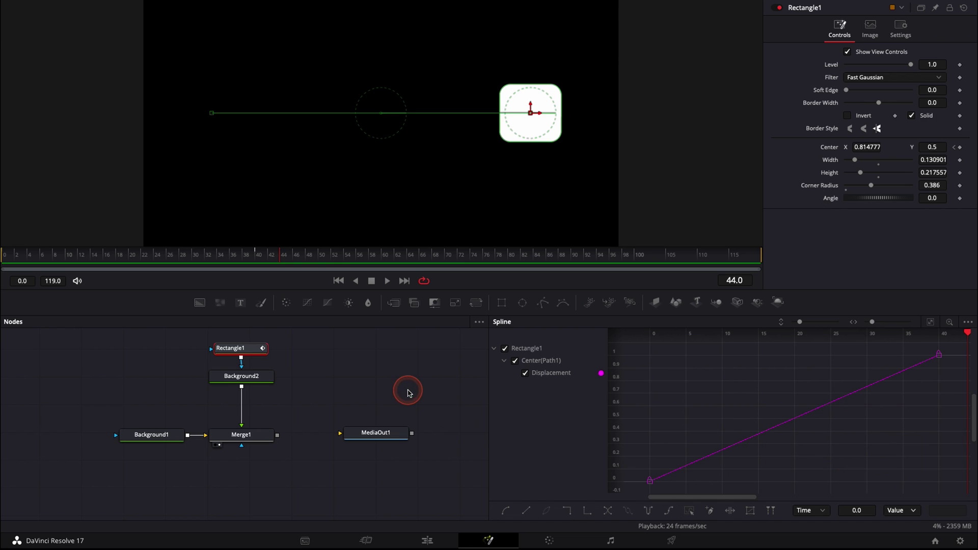
click(310, 367)
click(9, 254)
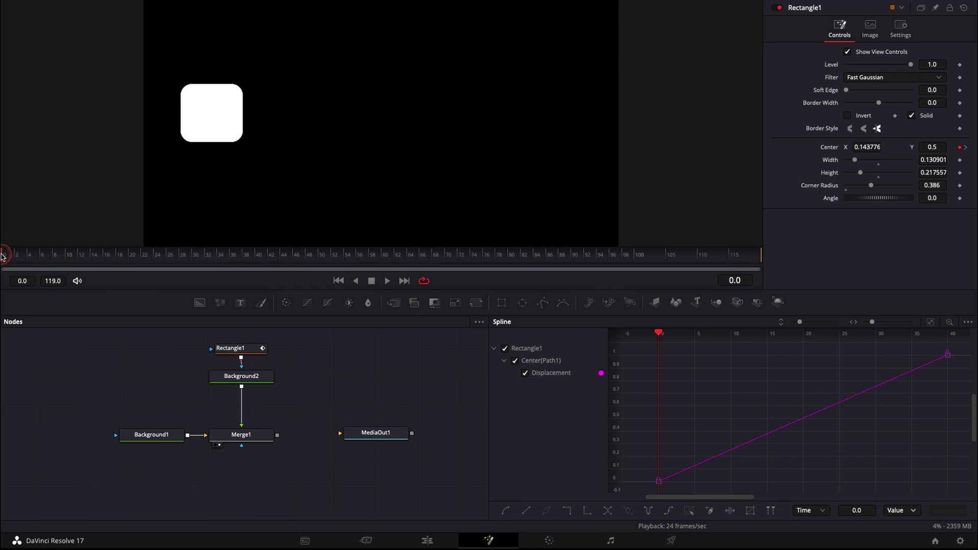
key(space)
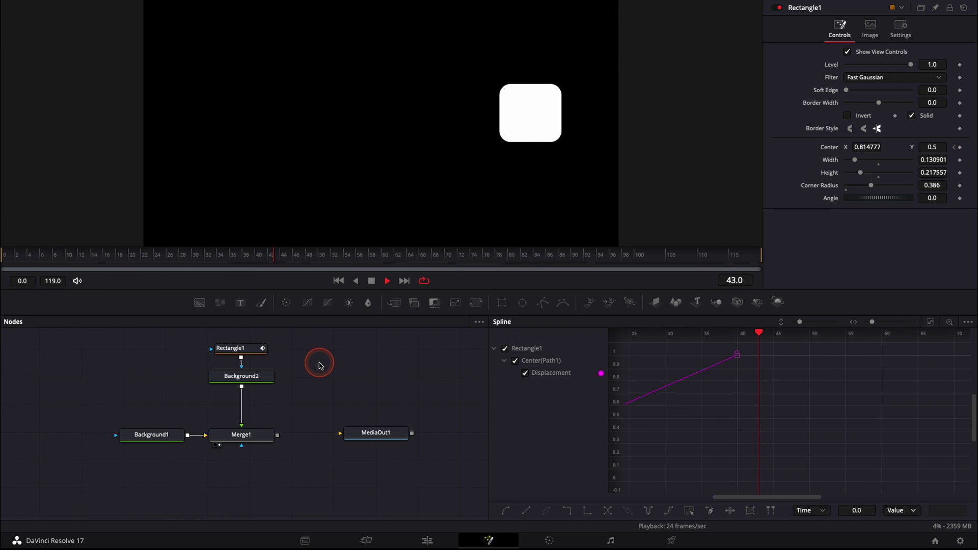
key(space)
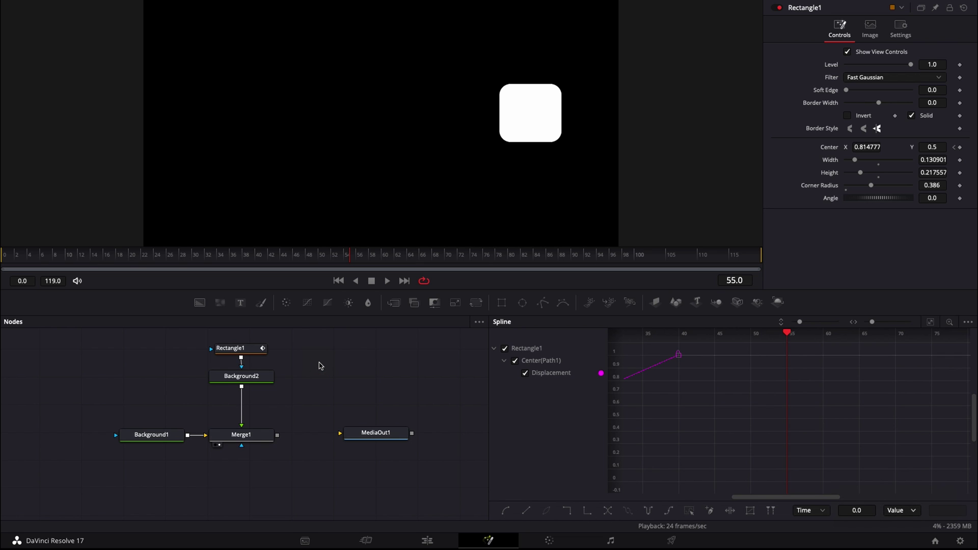
drag(156, 255, 6, 255)
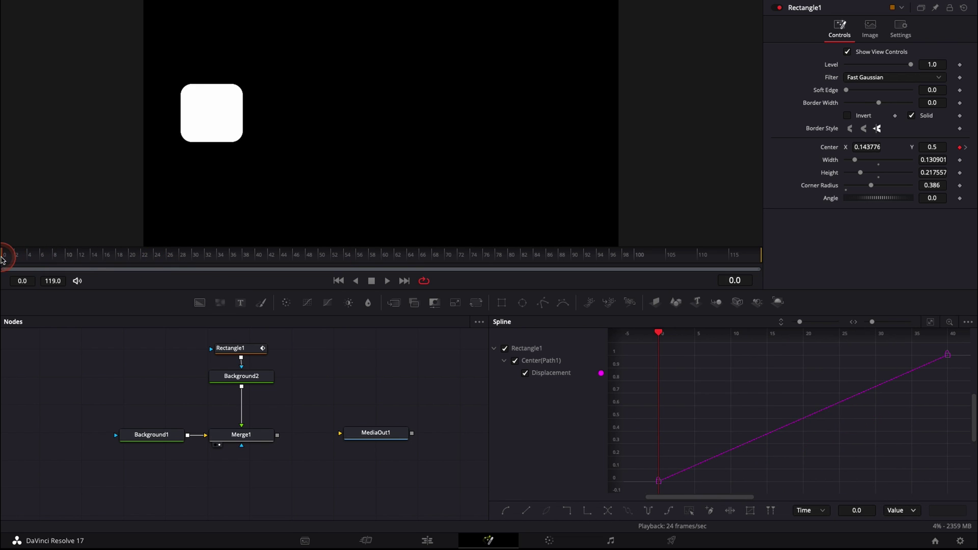
key(space)
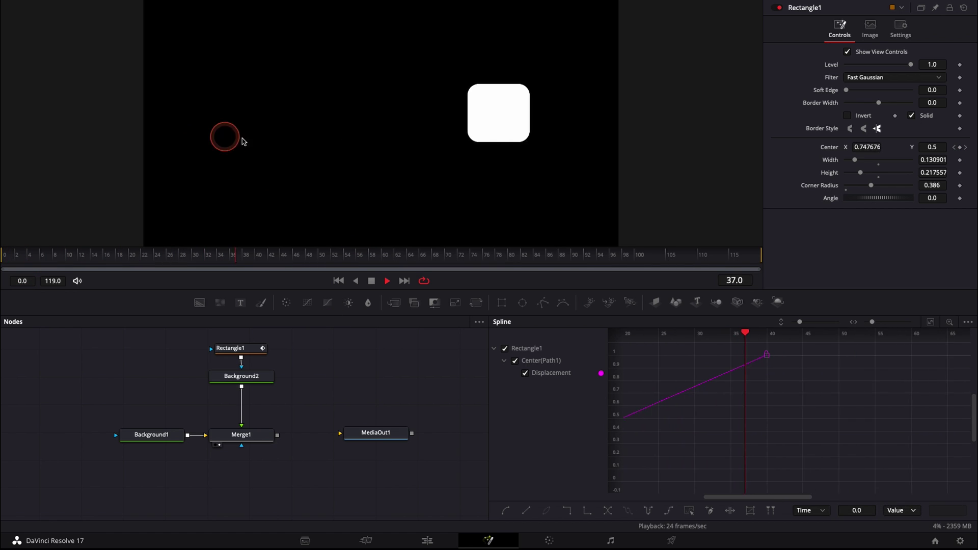
key(space)
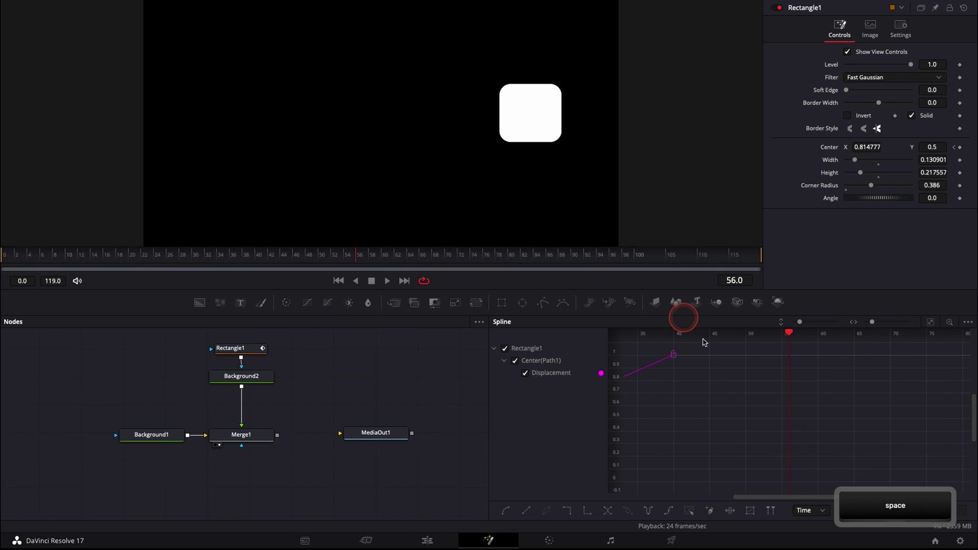
Fit the displacement curve in the spline view, select both keyframes and smooth them into an S curve.
click(931, 321)
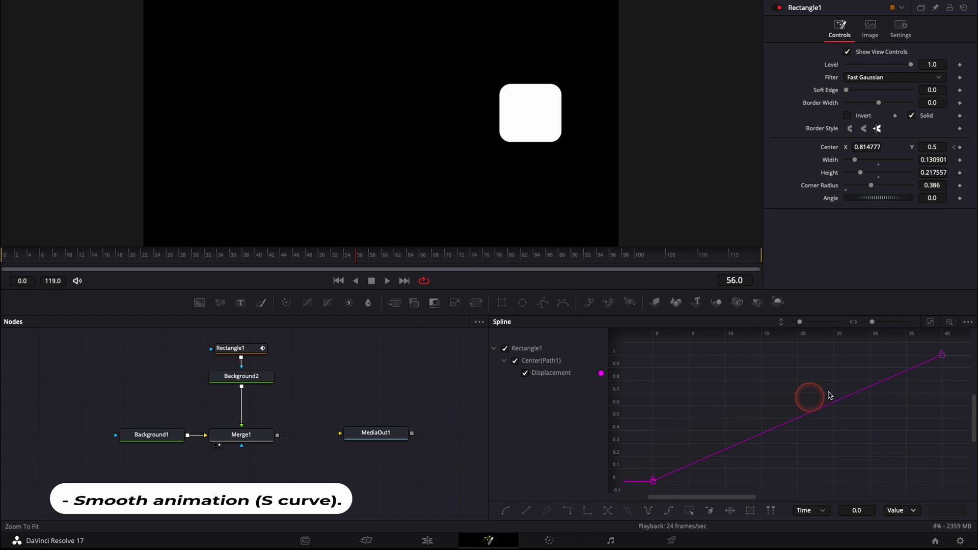
click(641, 490)
drag(641, 491, 956, 348)
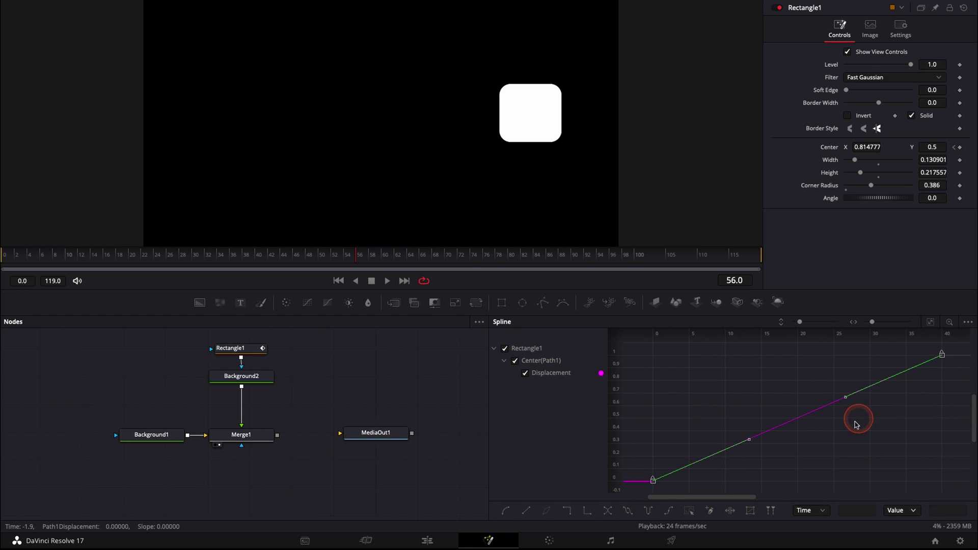
click(835, 441)
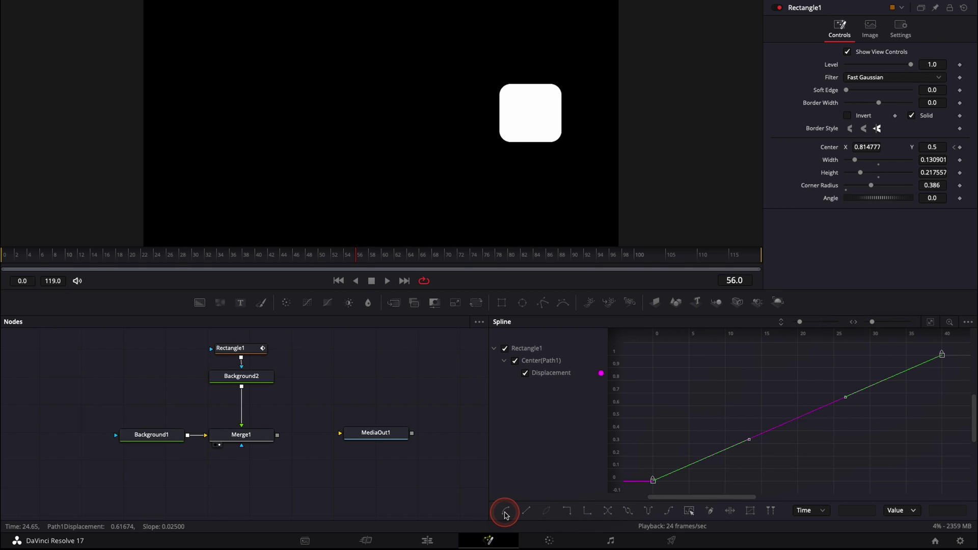
key(s)
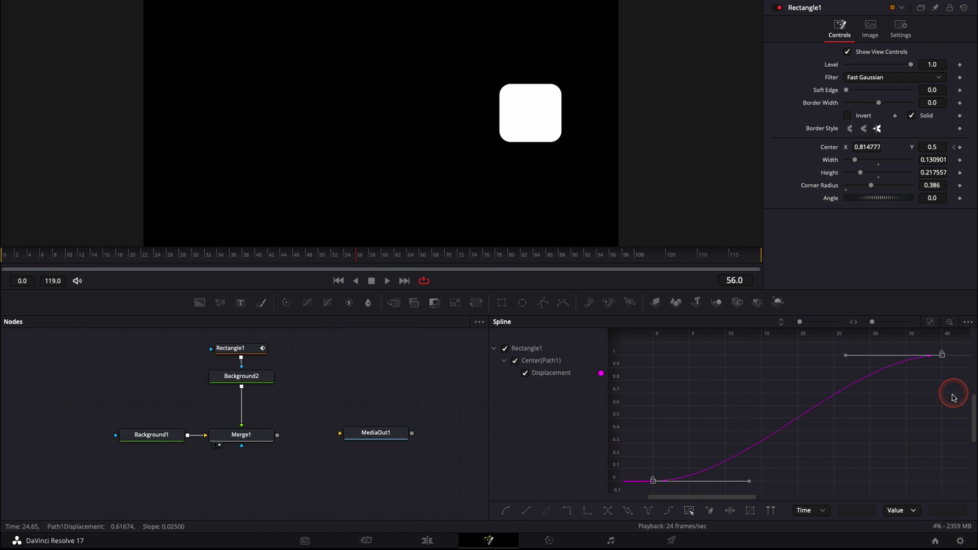
Play the smoothed rectangle animation from frame 0.
click(16, 255)
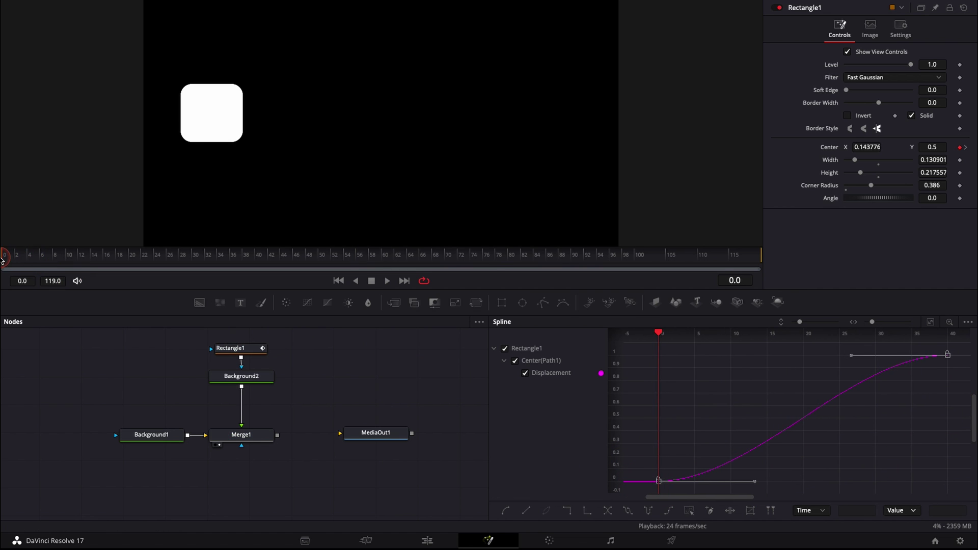
key(space)
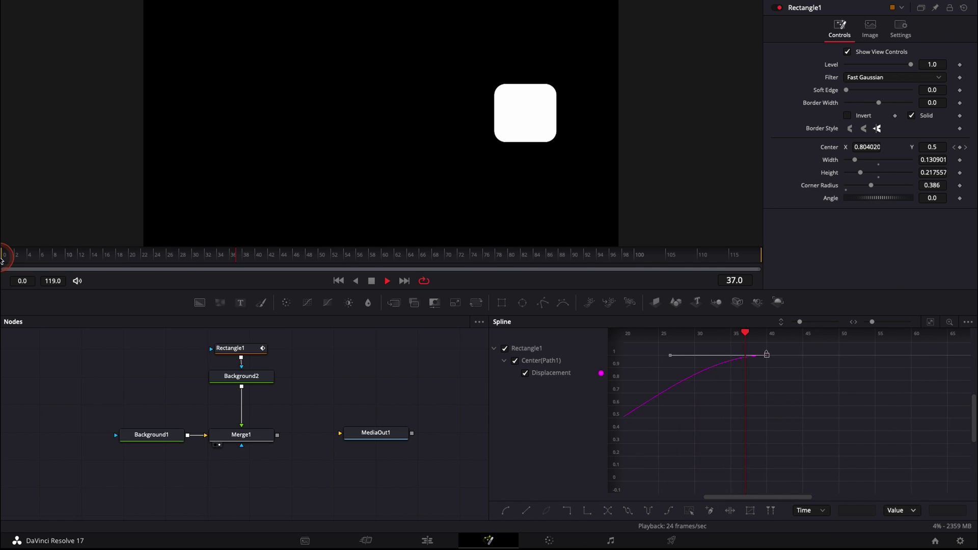
Replay the smoothed rectangle animation and fit its displacement curve in the spline view.
click(535, 414)
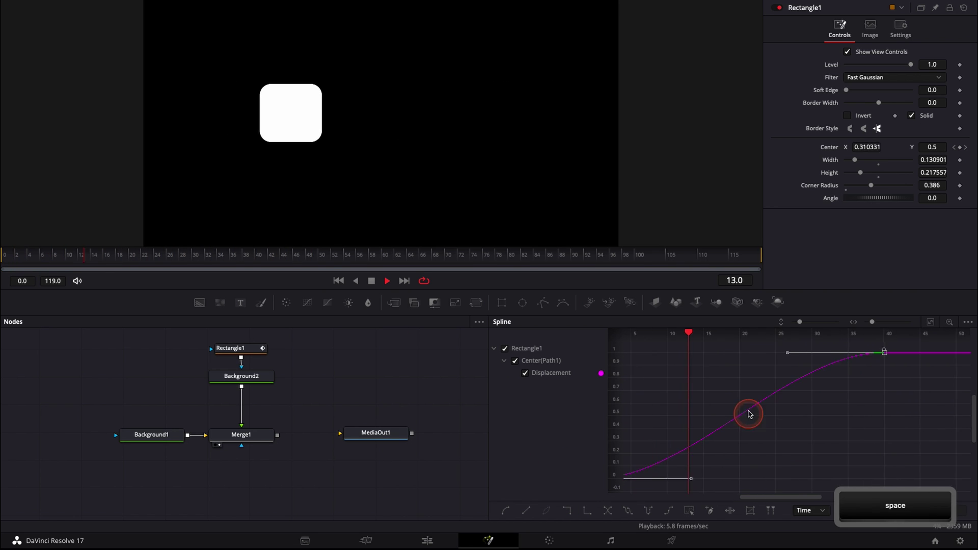
key(space)
key(ctrl+f)
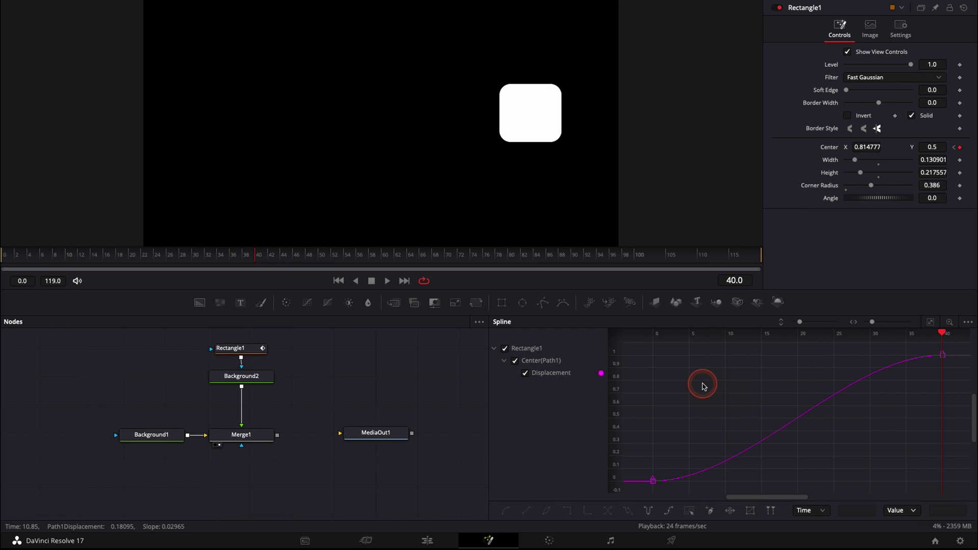
Show the ease controls, select all displacement keyframes, and set Ease In to 49.8 and Ease Out to 34.2.
key(t)
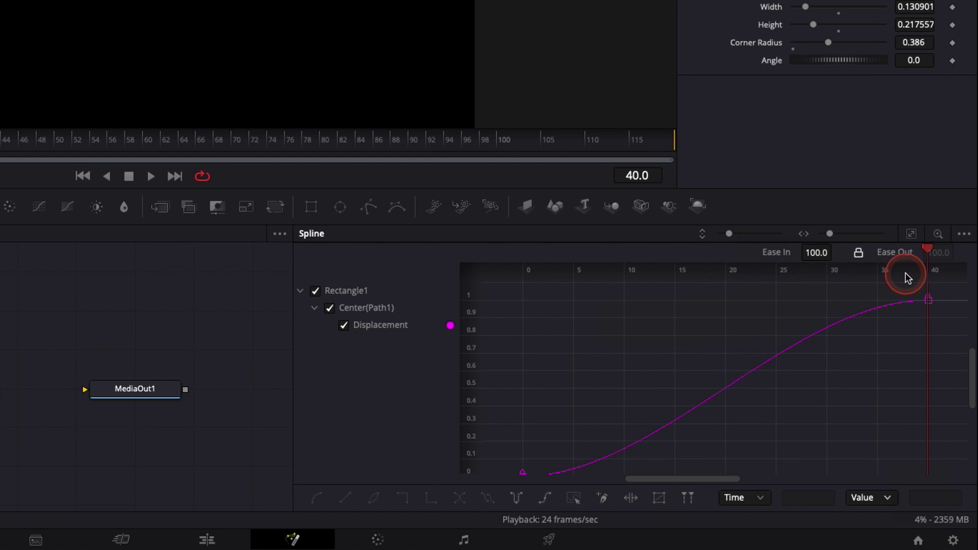
click(574, 498)
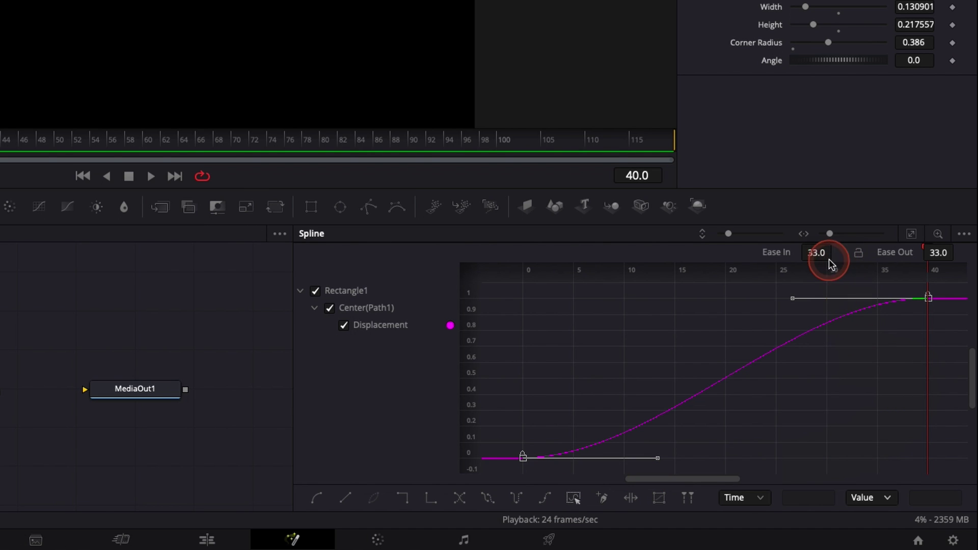
drag(816, 254, 730, 322)
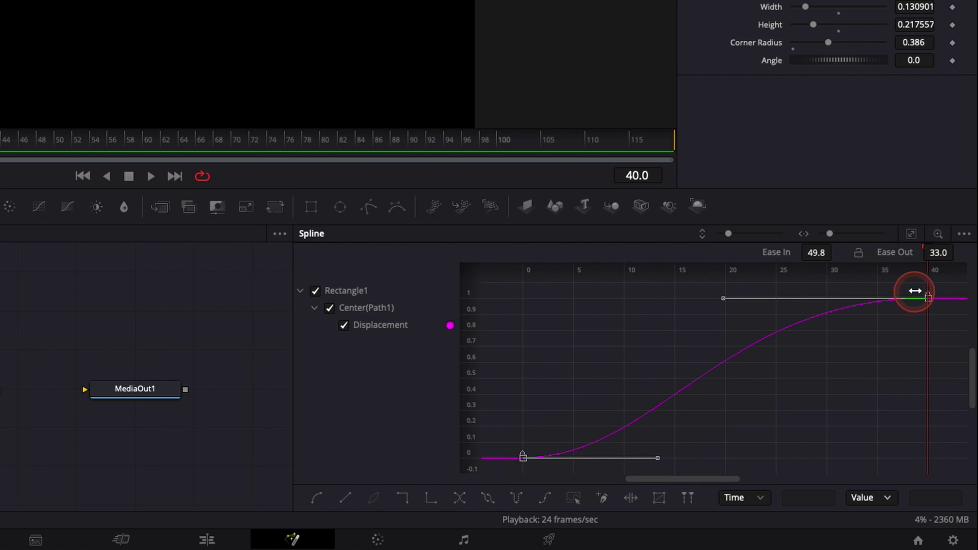
drag(940, 252, 276, 126)
click(473, 500)
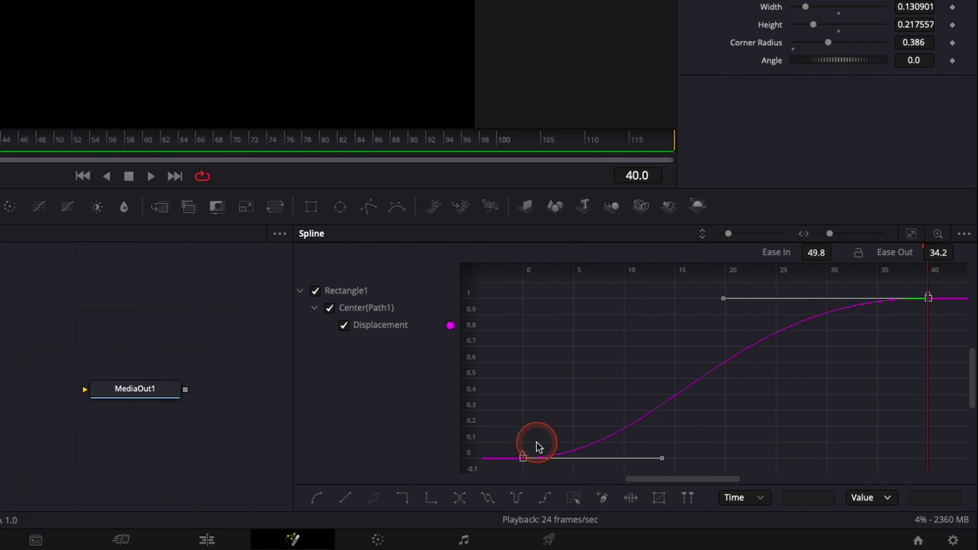
Lock Ease In and Ease Out together and raise both to 100.
click(860, 253)
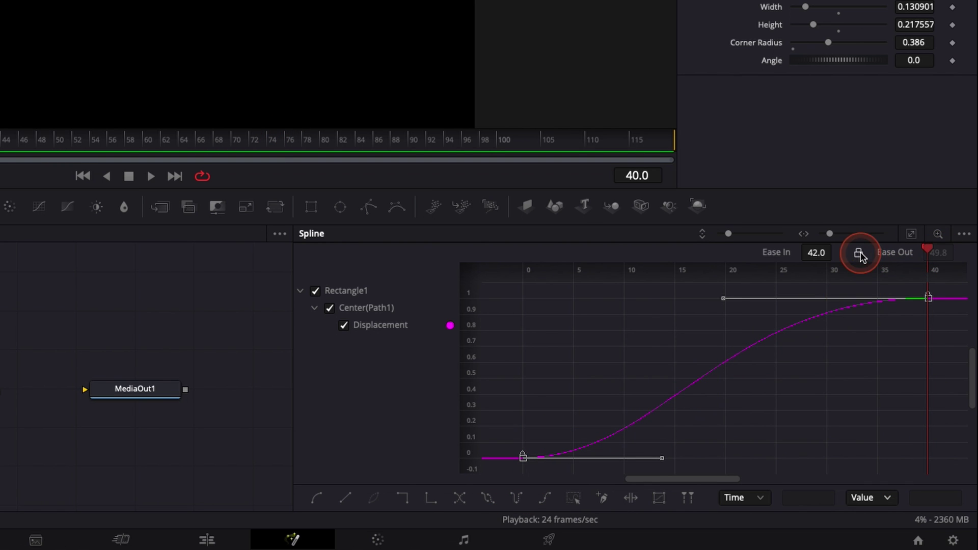
mouse_move(814, 254)
mouse_down()
mouse_move(909, 267)
mouse_move(291, 123)
mouse_move(813, 255)
mouse_up()
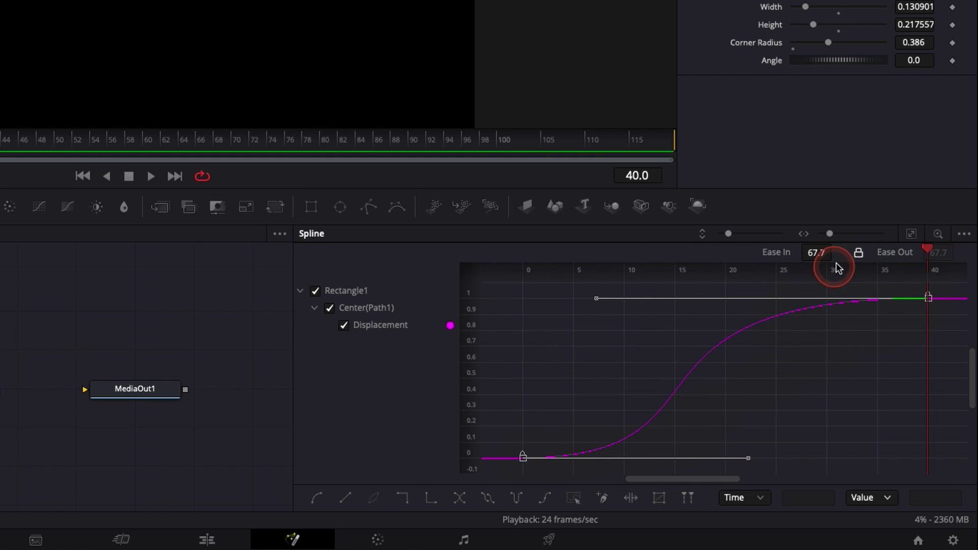
drag(817, 258, 291, 120)
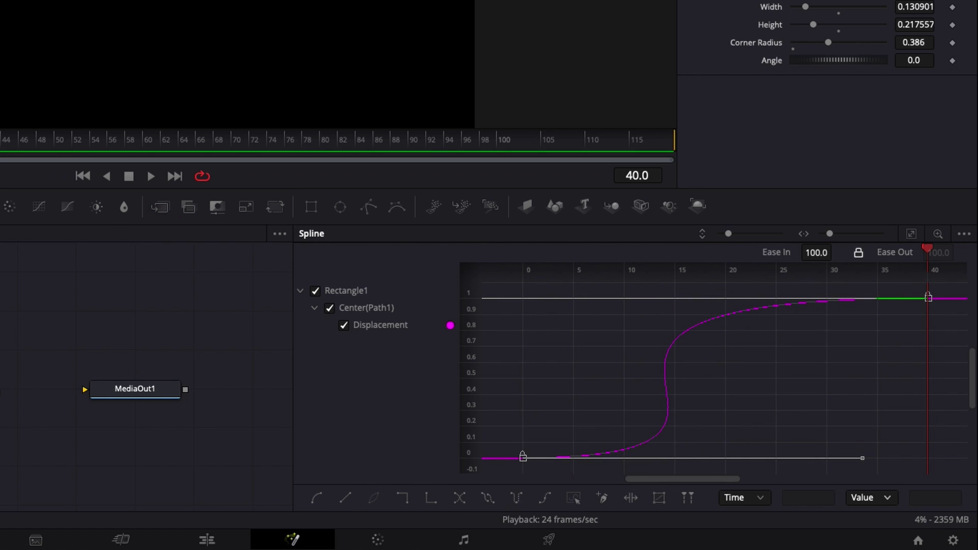
Play the rectangle animation from frame 0 and scrub through the steep part of the curve around frame 14 to frame 37.
click(35, 346)
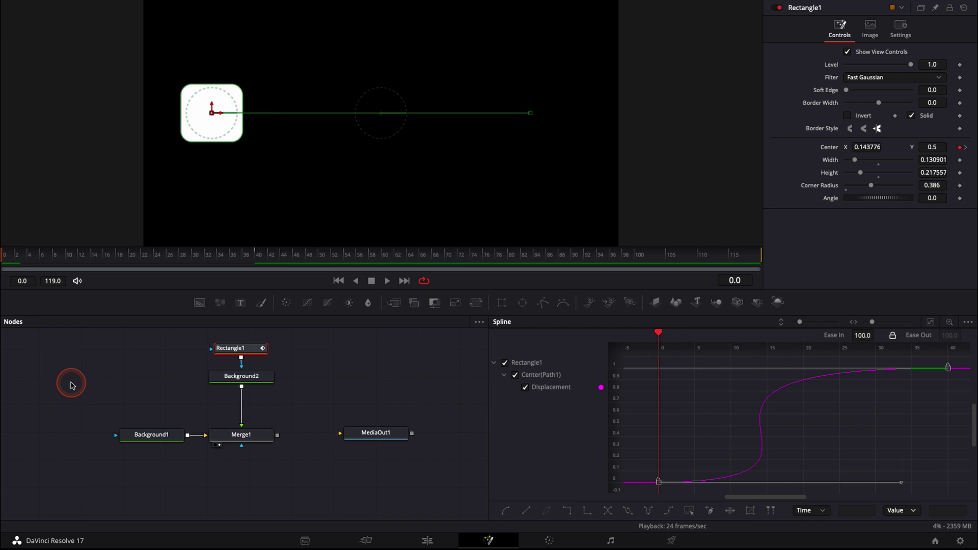
key(space)
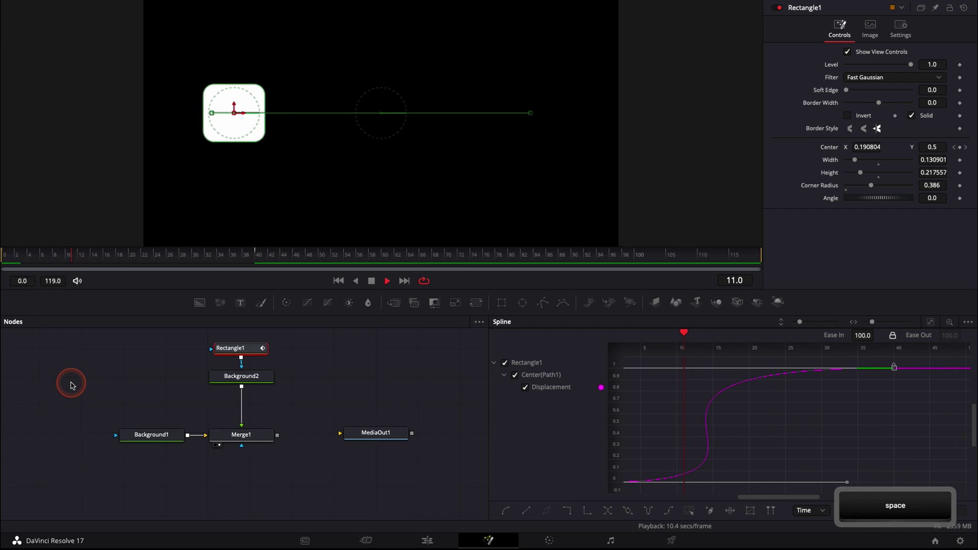
drag(13, 259, 93, 255)
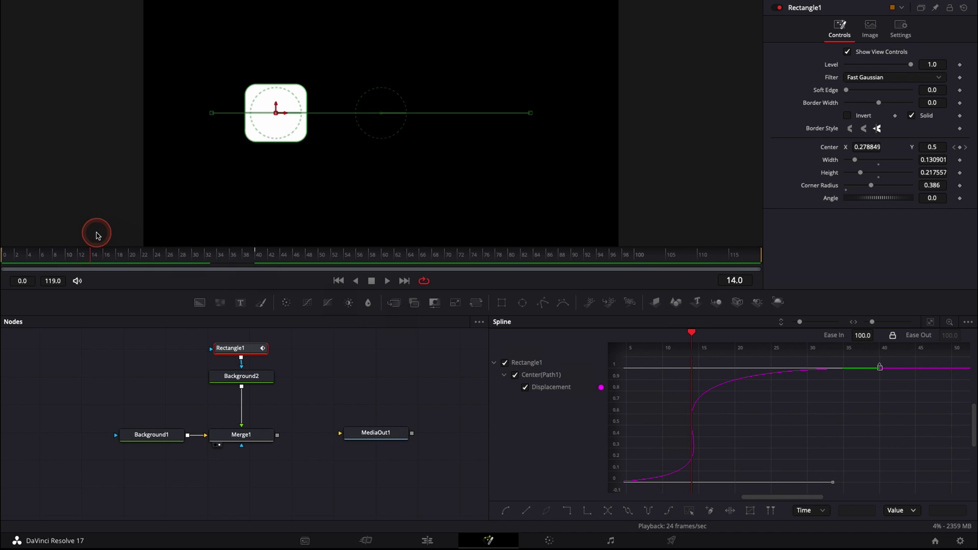
drag(99, 259, 237, 259)
Fit the displacement curve in the spline view and lower the linked Ease In and Ease Out to 80.
click(551, 450)
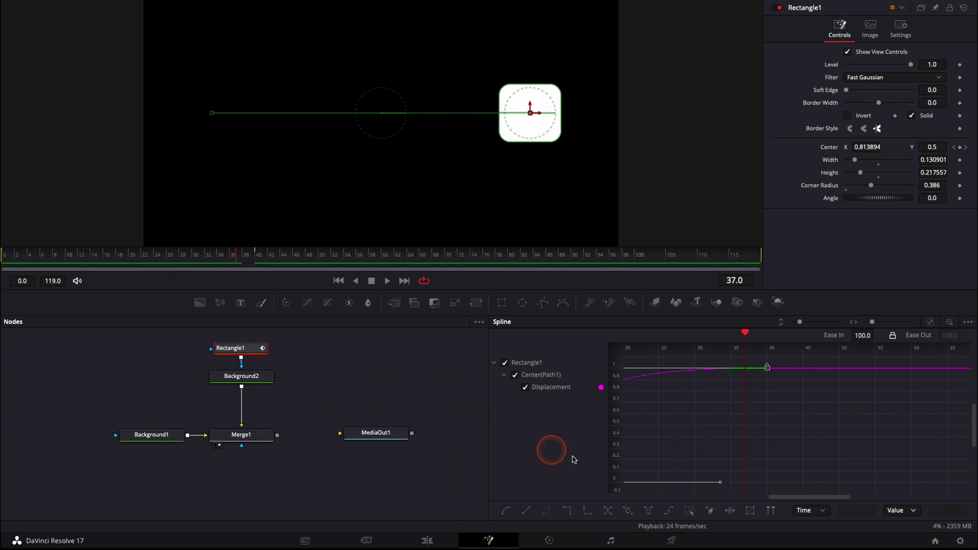
click(931, 323)
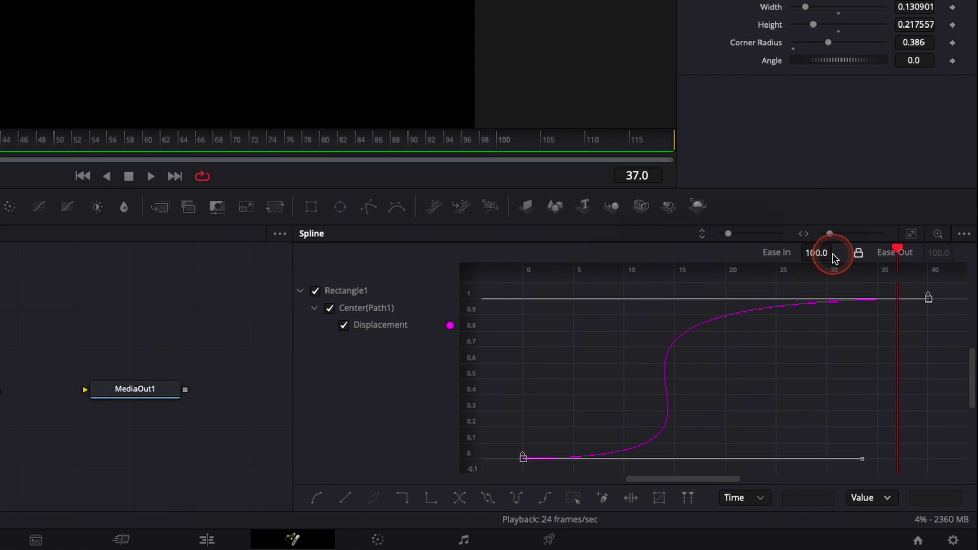
click(860, 255)
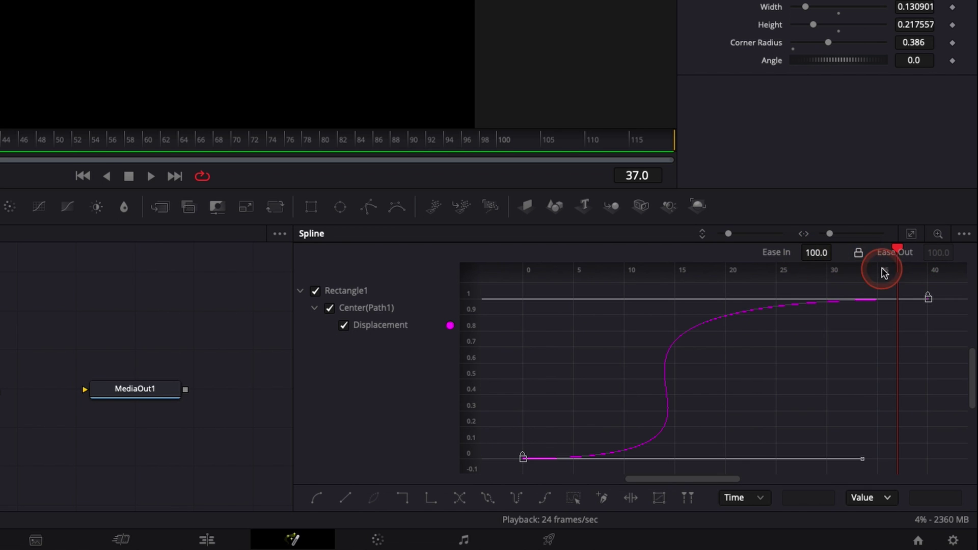
drag(834, 256, 712, 266)
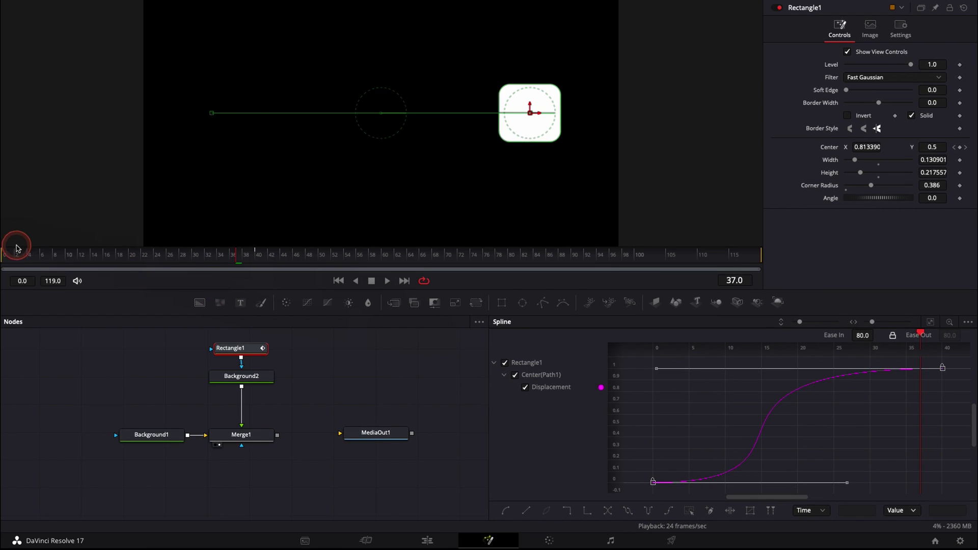
Play the re-eased animation from frame 0, scrub back to frame 16, and deselect the nodes.
drag(16, 248, 5, 261)
key(space)
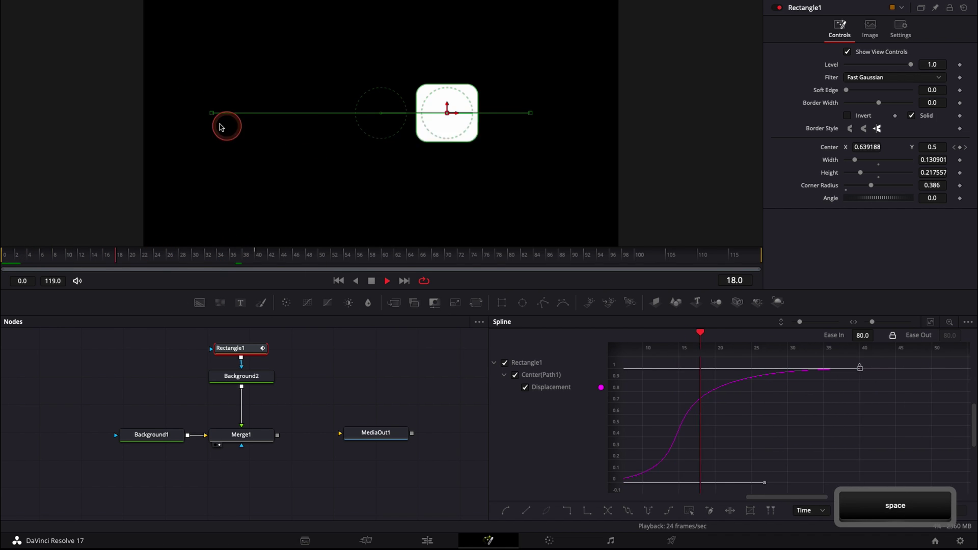
drag(192, 257, 103, 250)
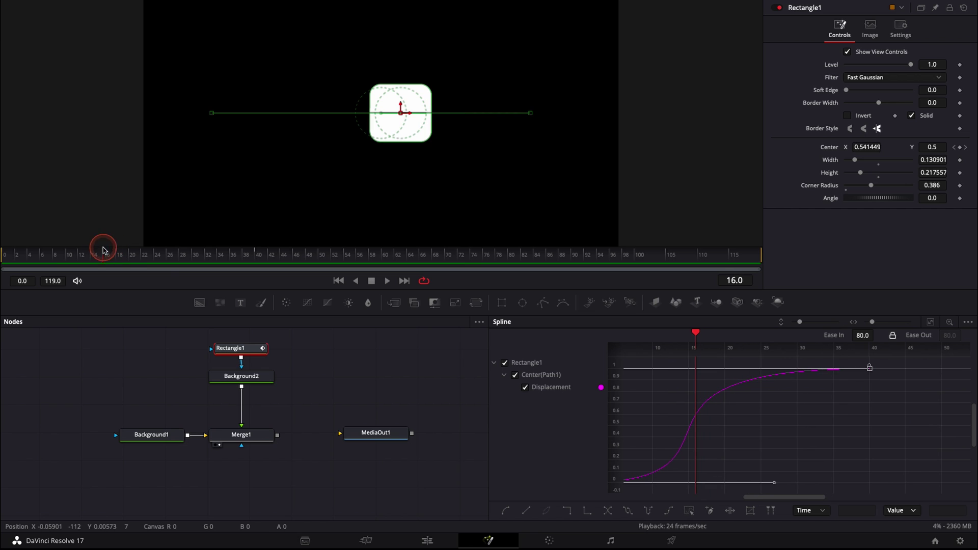
click(103, 401)
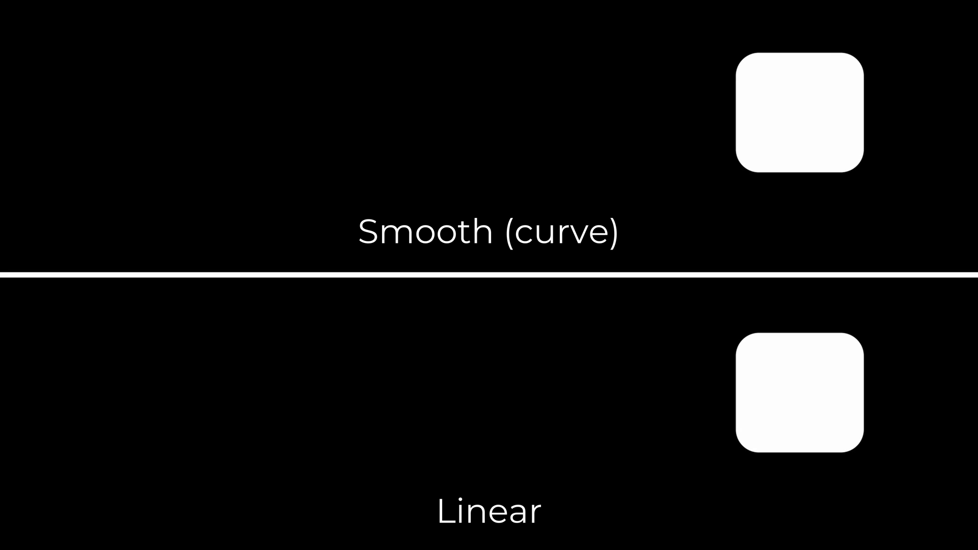
Select all displacement keyframes and make the curve between them linear.
click(586, 502)
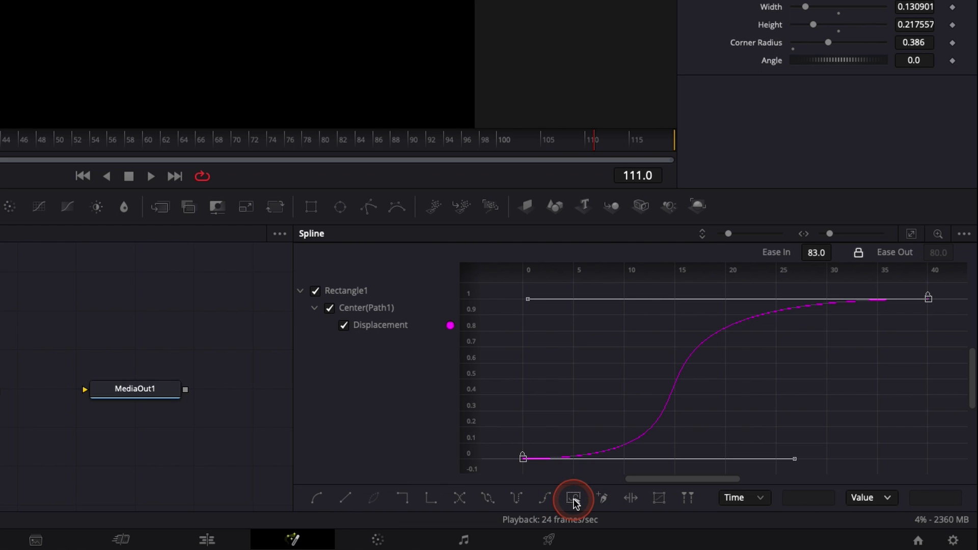
click(345, 497)
key(Delete)
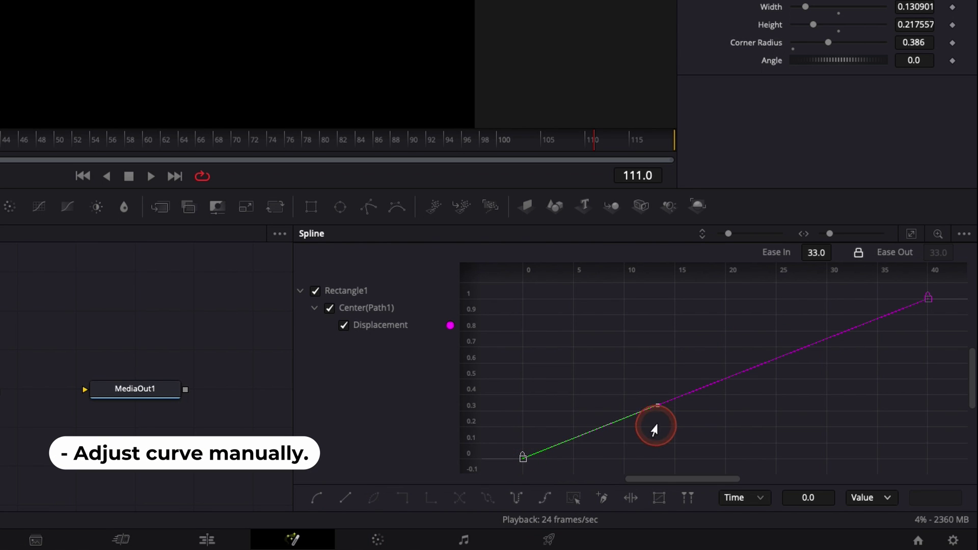
Shape an S curve manually by pulling the first keyframe's handle down and the last keyframe's handle up to about horizontal.
drag(654, 410, 695, 442)
click(930, 297)
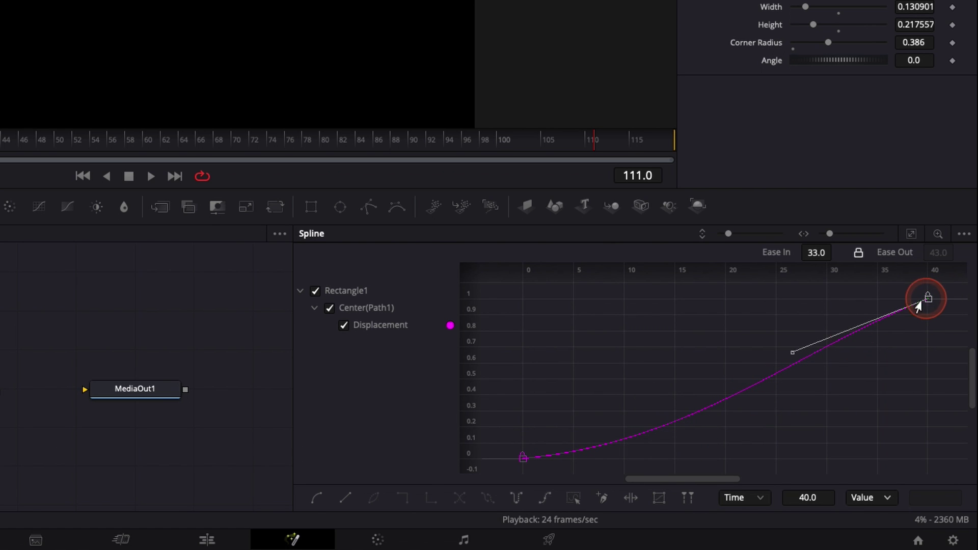
drag(792, 355, 743, 294)
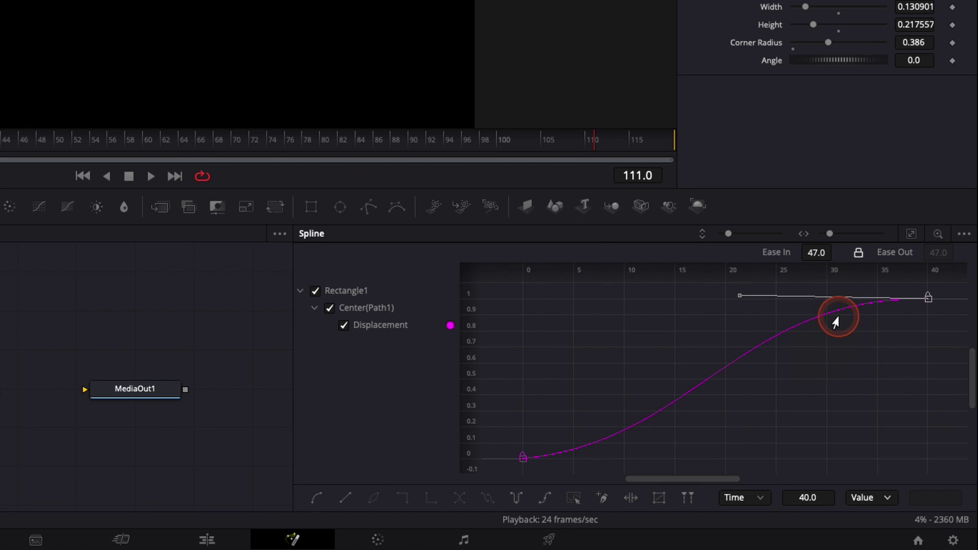
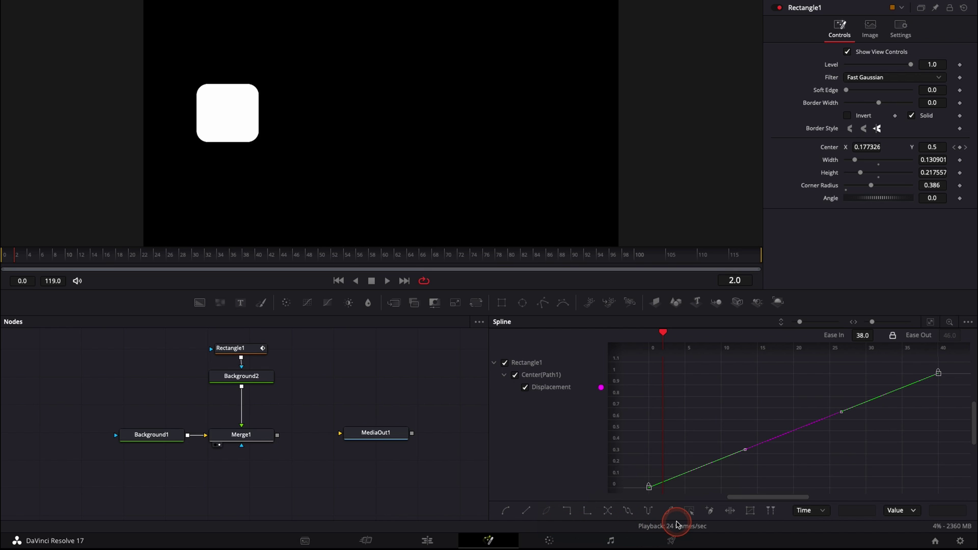
Remove the rectangle's Center animation and start a new one at frame 0 with Center X keyframed at 0.136.
click(833, 152)
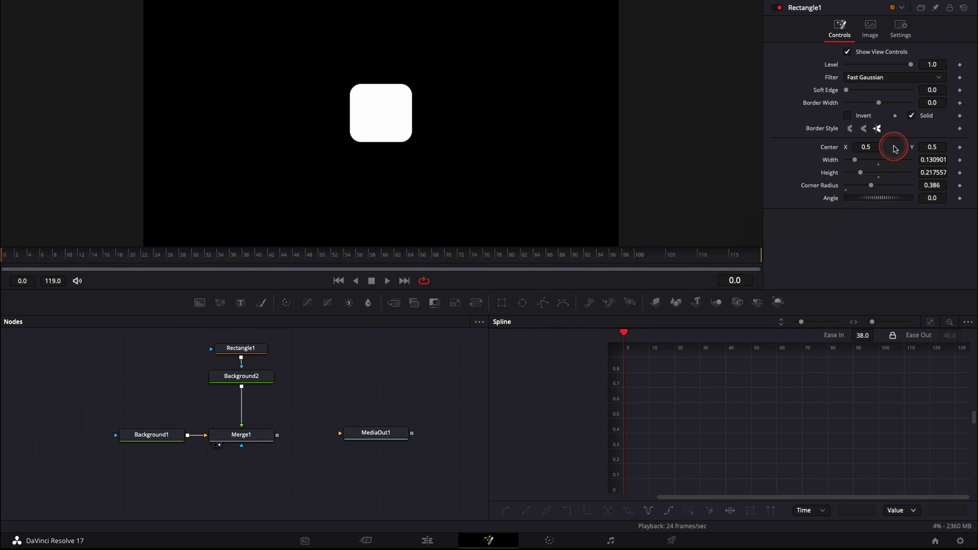
drag(878, 147, 692, 163)
click(944, 160)
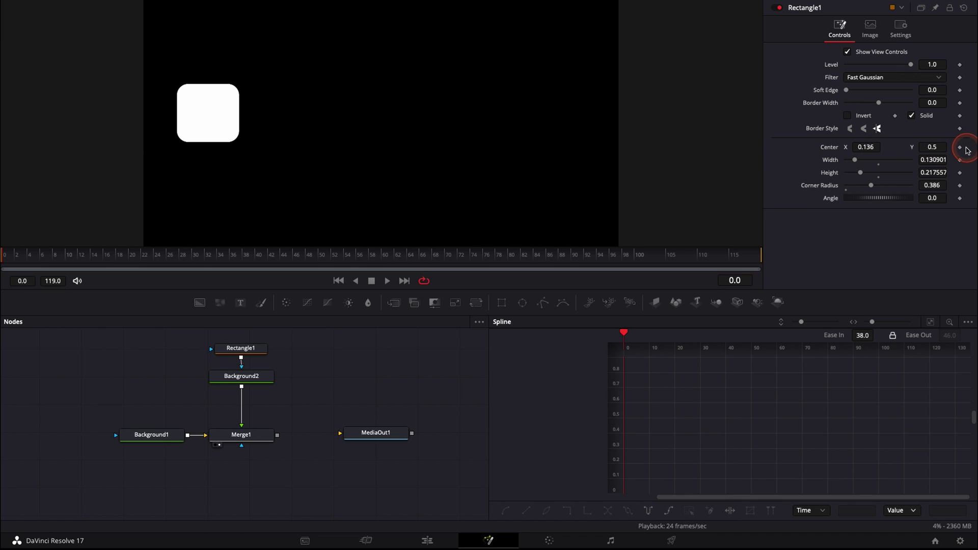
click(962, 149)
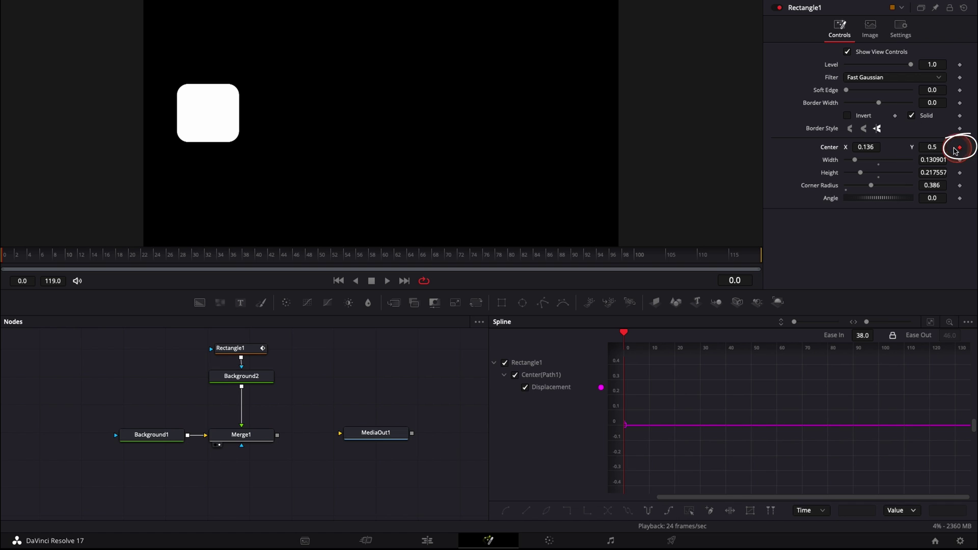
Keyframe the rectangle's Center X at 0.393 on frame 20.
click(129, 259)
click(858, 161)
drag(864, 153, 513, 159)
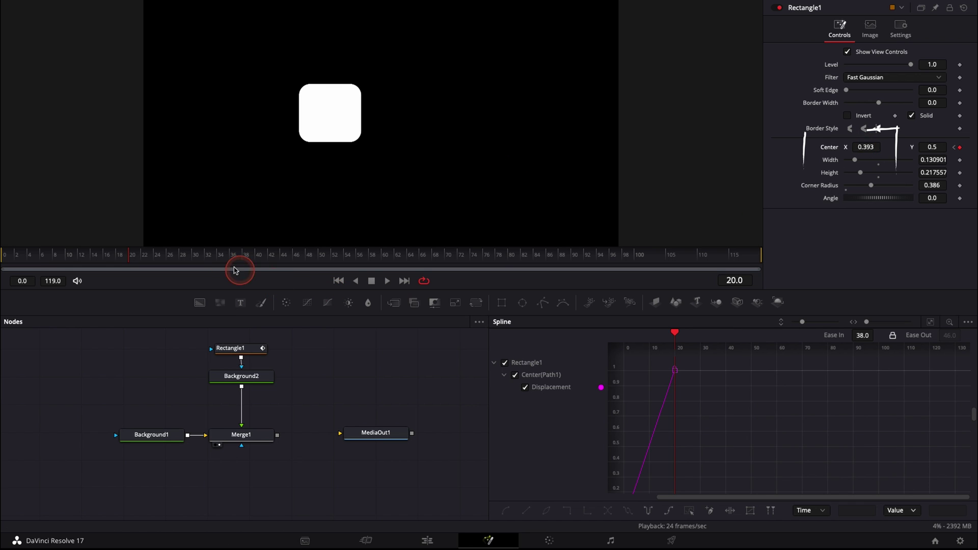
Keyframe the rectangle's Center X at 0.615 on frame 40.
click(922, 216)
click(872, 152)
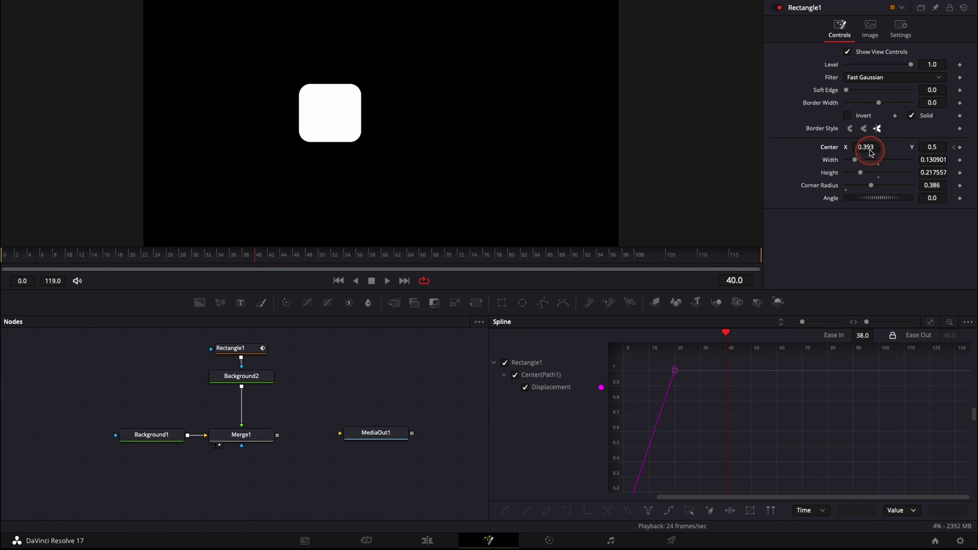
drag(865, 147, 496, 153)
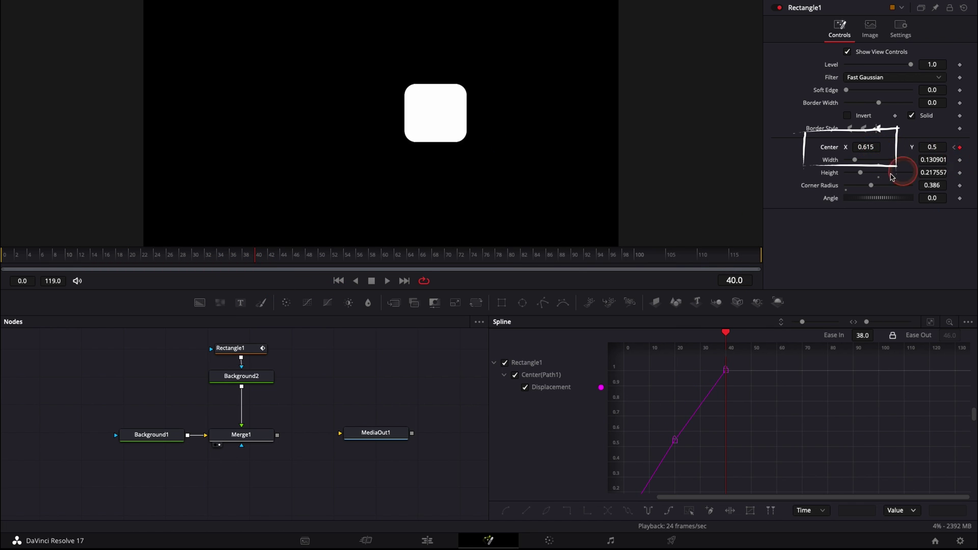
Move the rectangle farther right on frame 60 to add a fourth Center keyframe.
drag(393, 261, 383, 257)
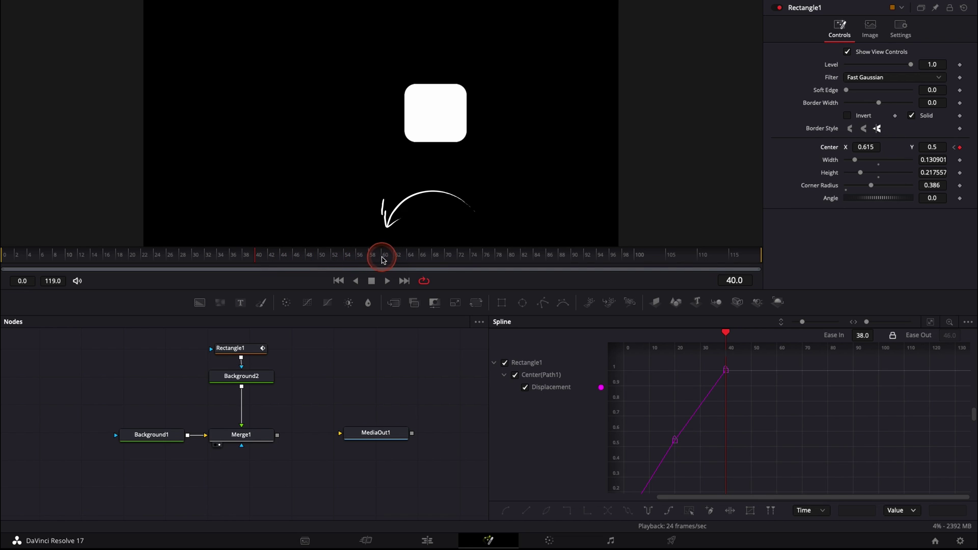
click(860, 147)
drag(861, 147, 866, 197)
Fit the new displacement curve, select all four keyframes, and compare Step In with Step Out interpolation, ending on Step Out.
click(930, 323)
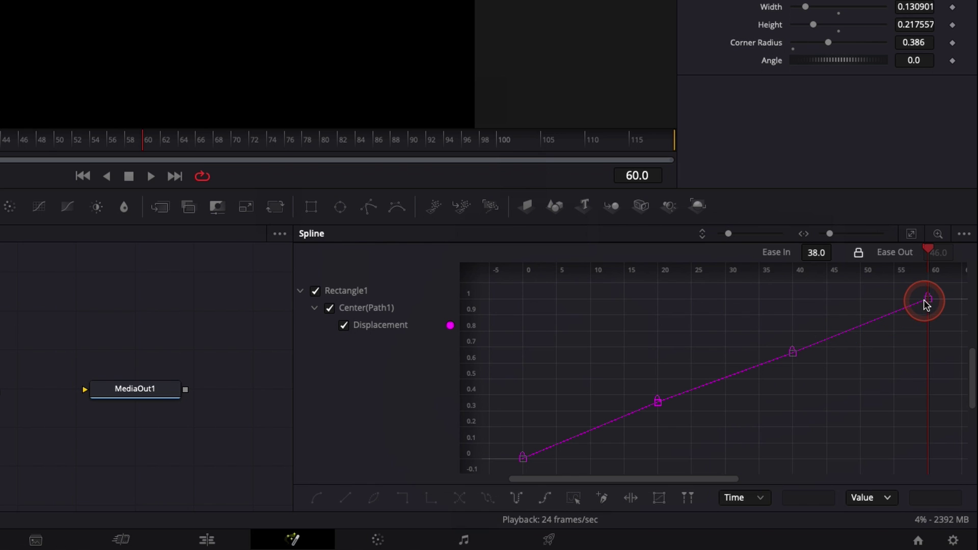
click(573, 501)
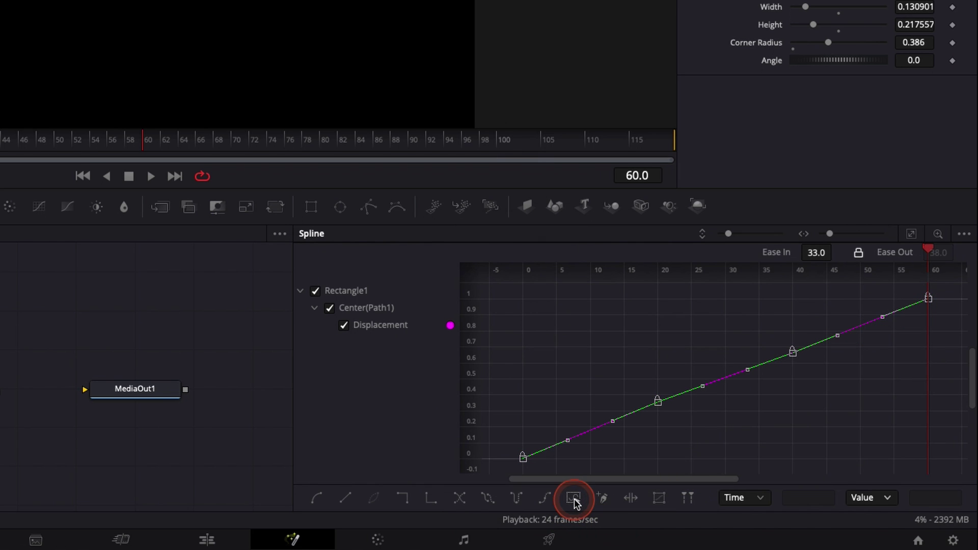
click(407, 494)
click(429, 502)
click(402, 498)
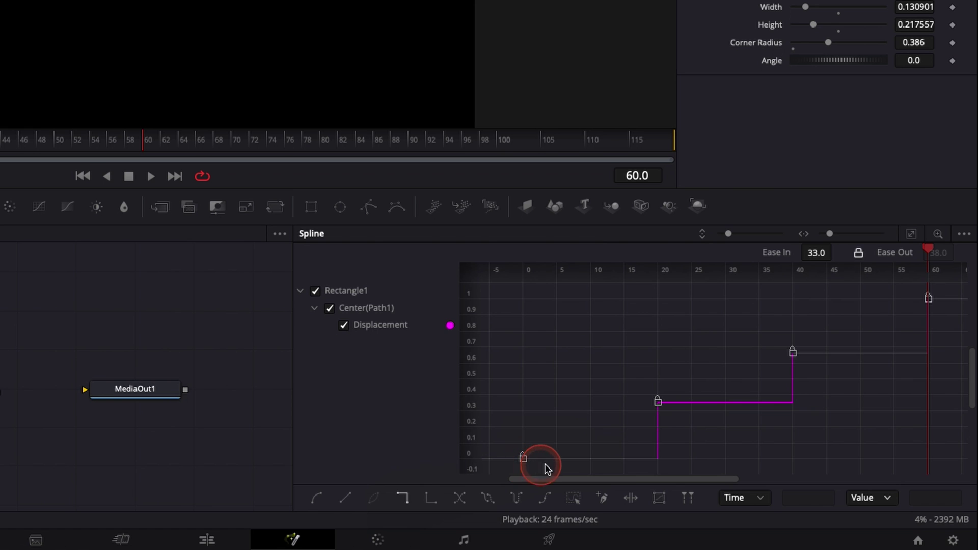
click(432, 498)
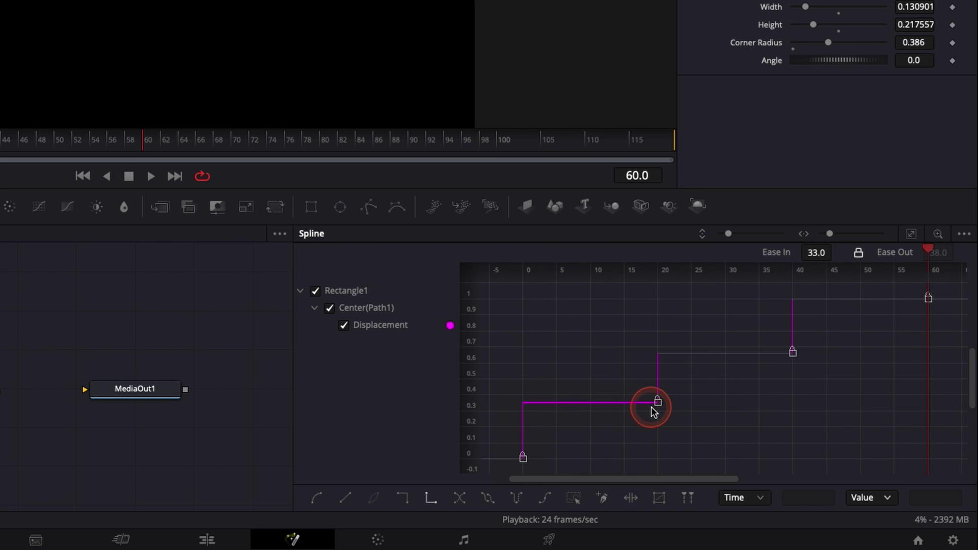
Apply Step In interpolation to the four displacement keyframes and preview the rectangle's stepped motion from frame 0.
click(406, 502)
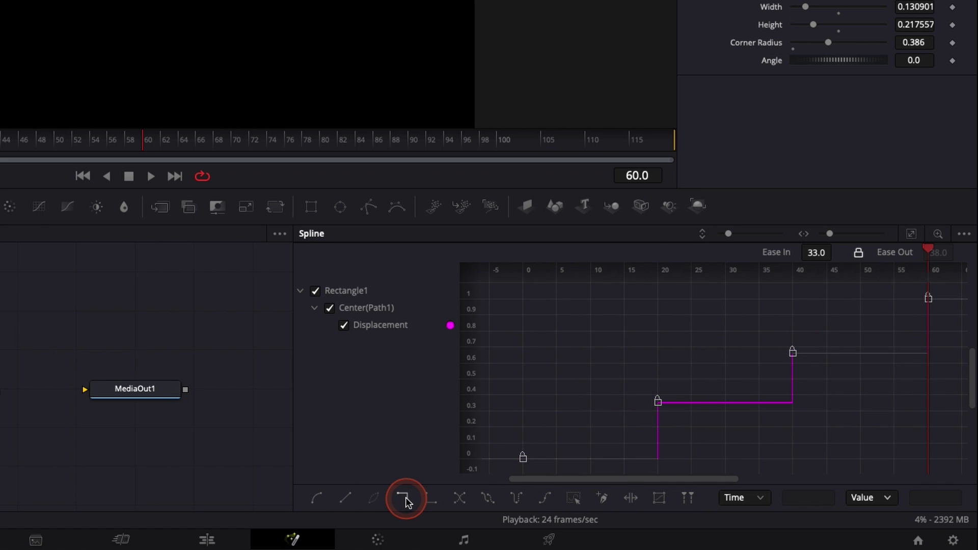
click(6, 255)
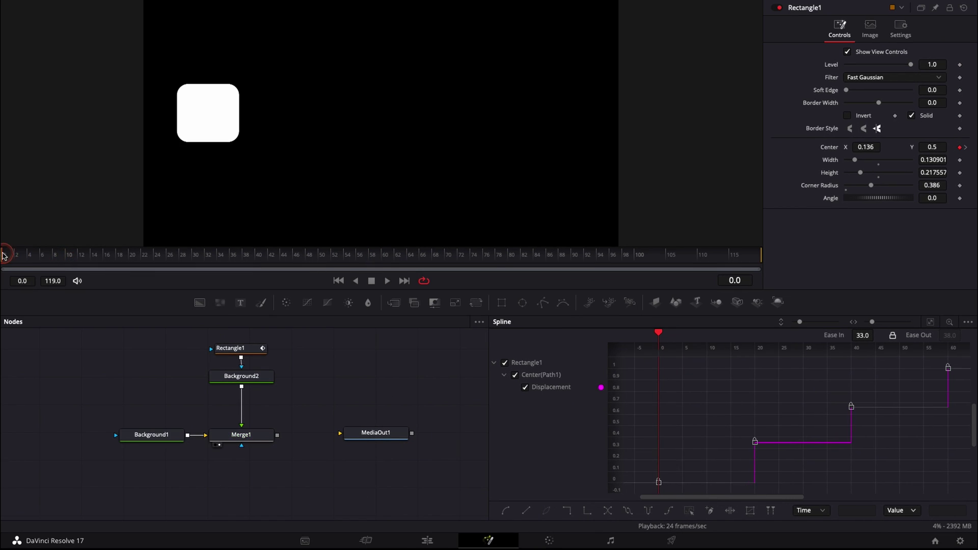
key(space)
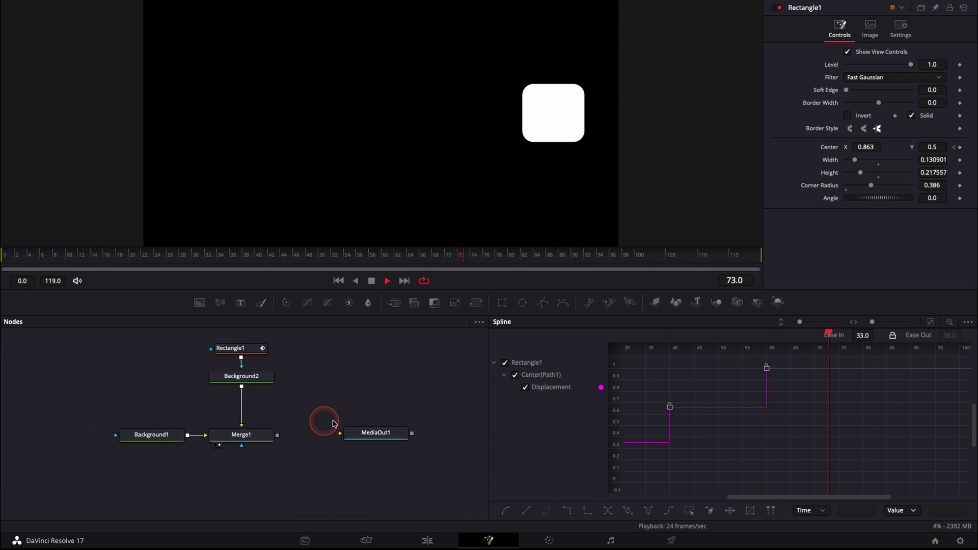
key(space)
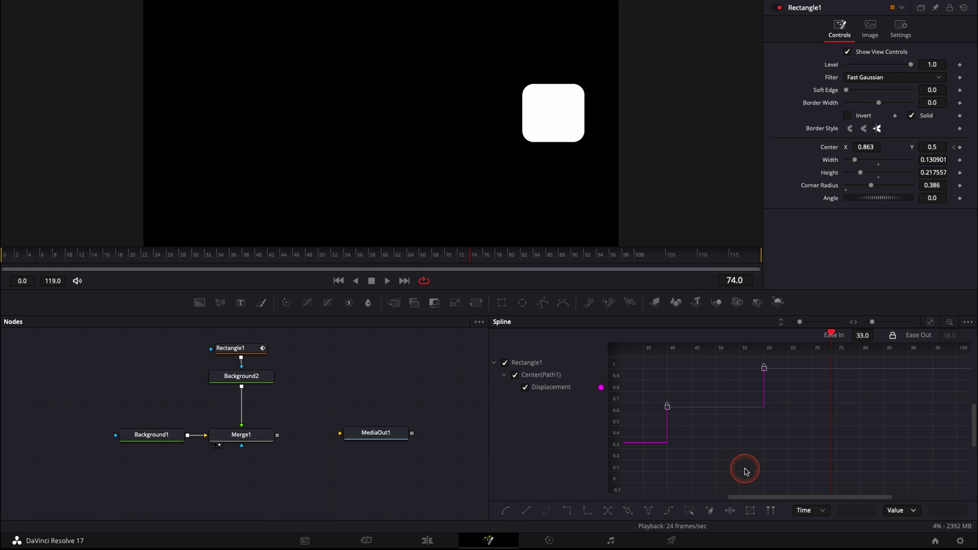
drag(29, 255, 146, 257)
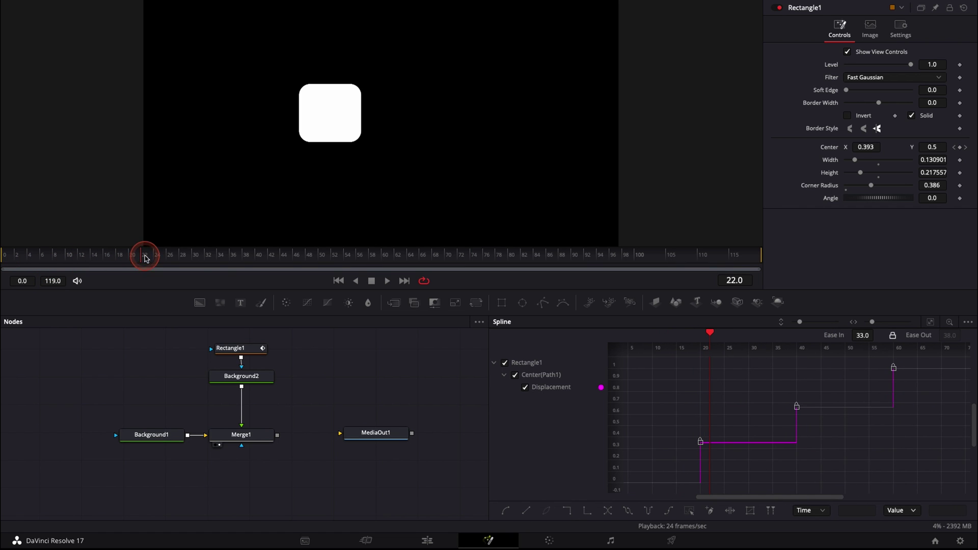
drag(10, 256, 409, 257)
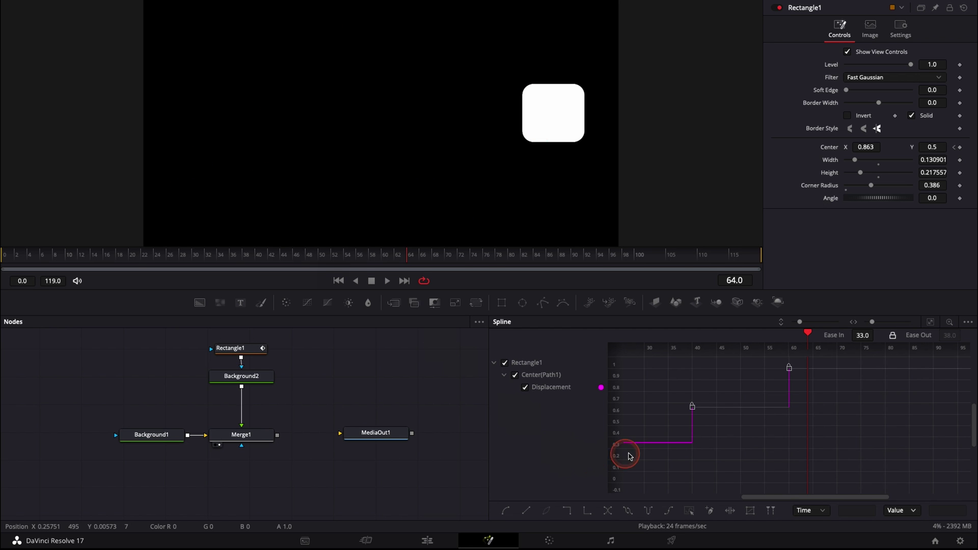
Reverse the displacement curve so the rectangle moves backward, and play the reversed animation from frame 0.
scroll(769, 450, left, 3)
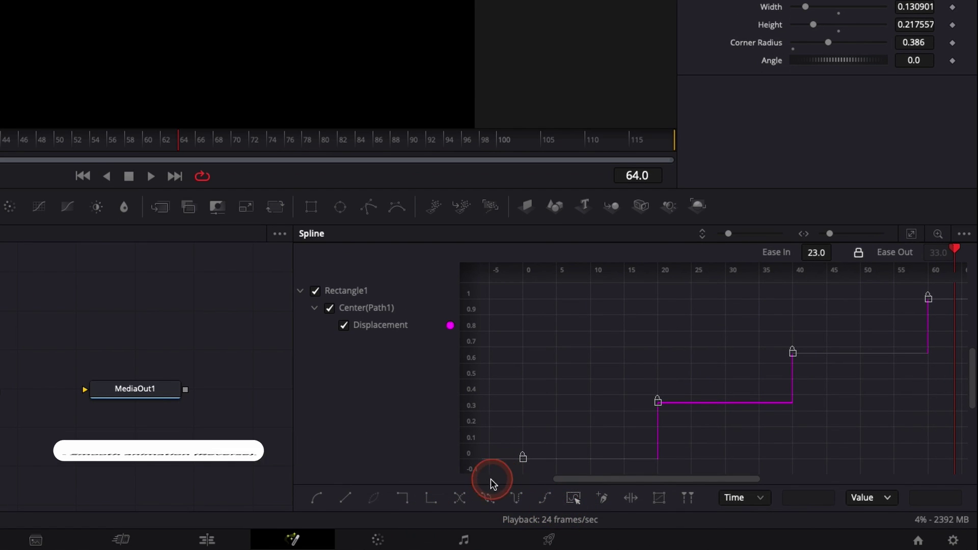
click(460, 498)
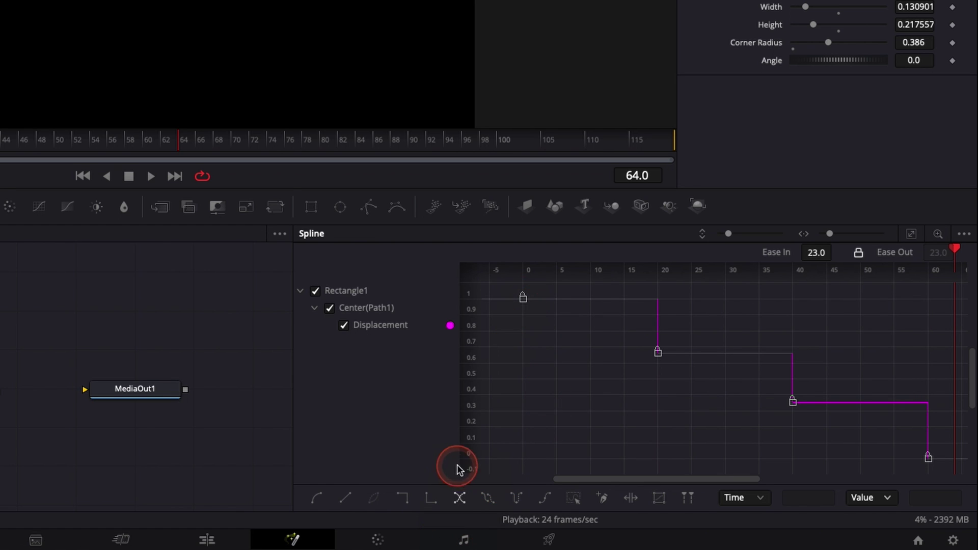
click(459, 498)
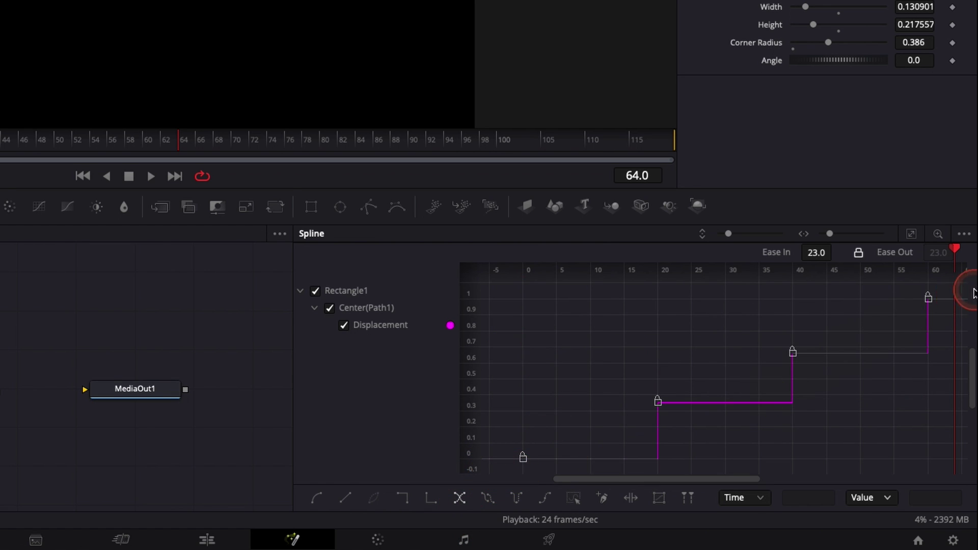
click(460, 498)
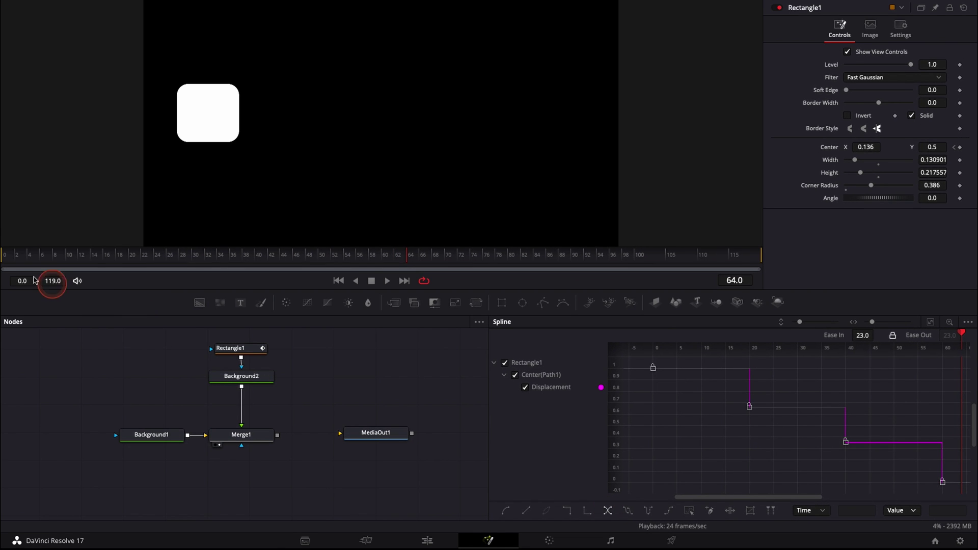
click(17, 262)
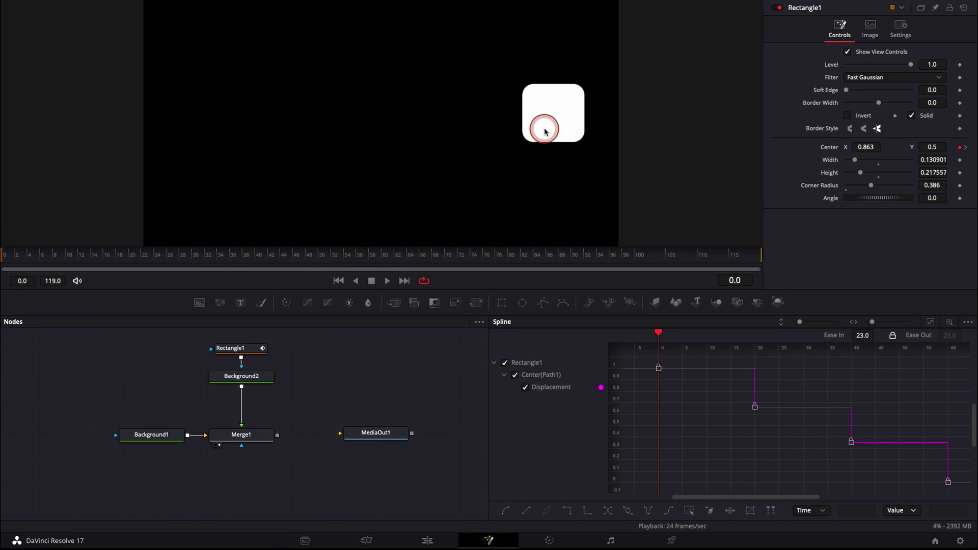
key(space)
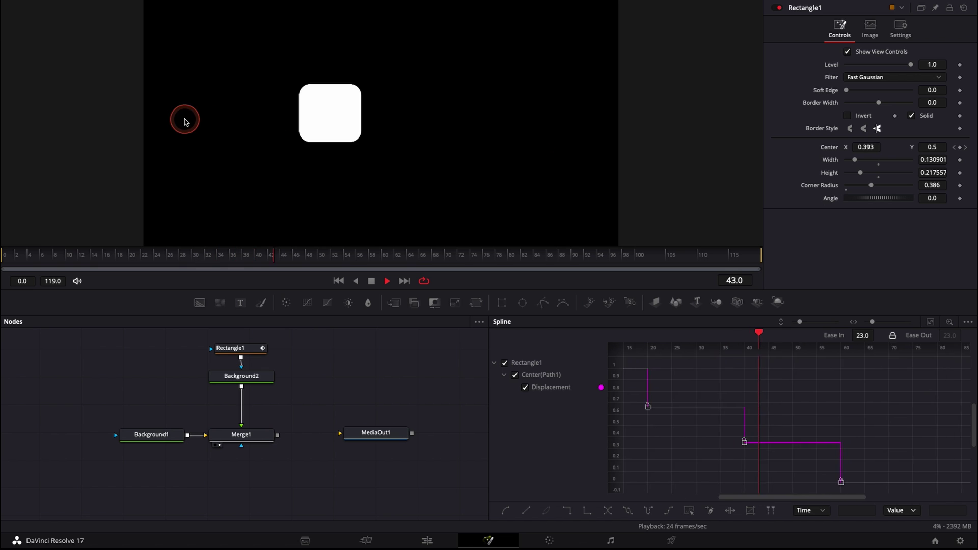
key(space)
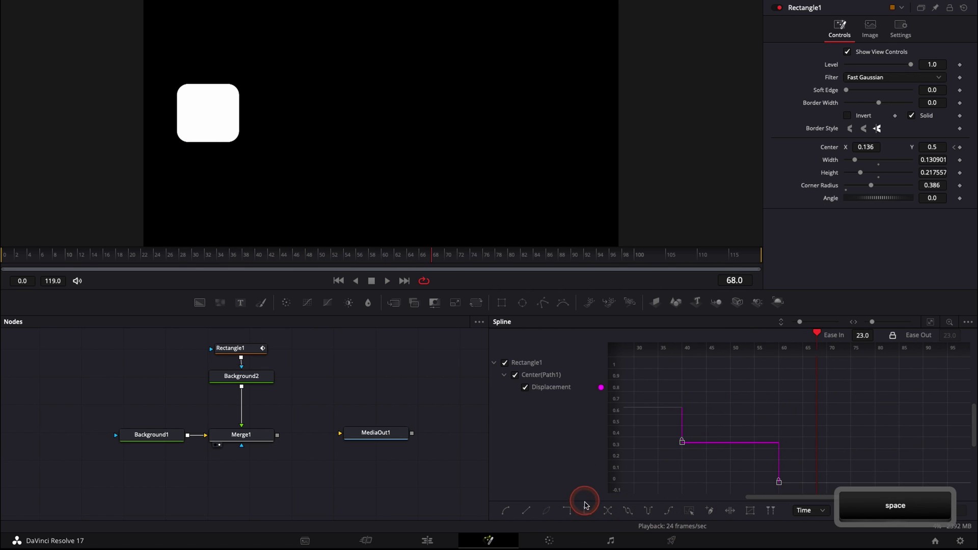
Reverse the displacement curve again to restore the original direction, and replay the animation from its start.
click(609, 515)
click(52, 311)
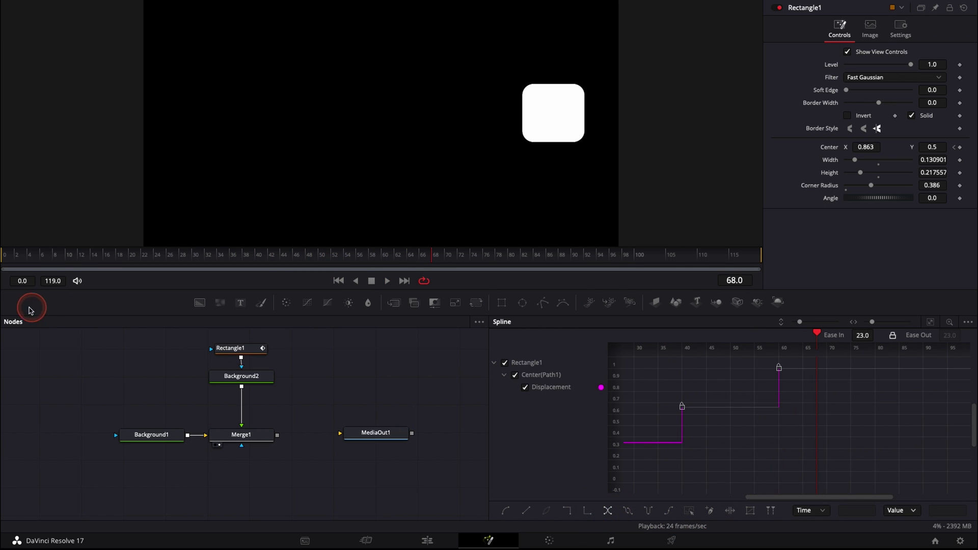
click(8, 266)
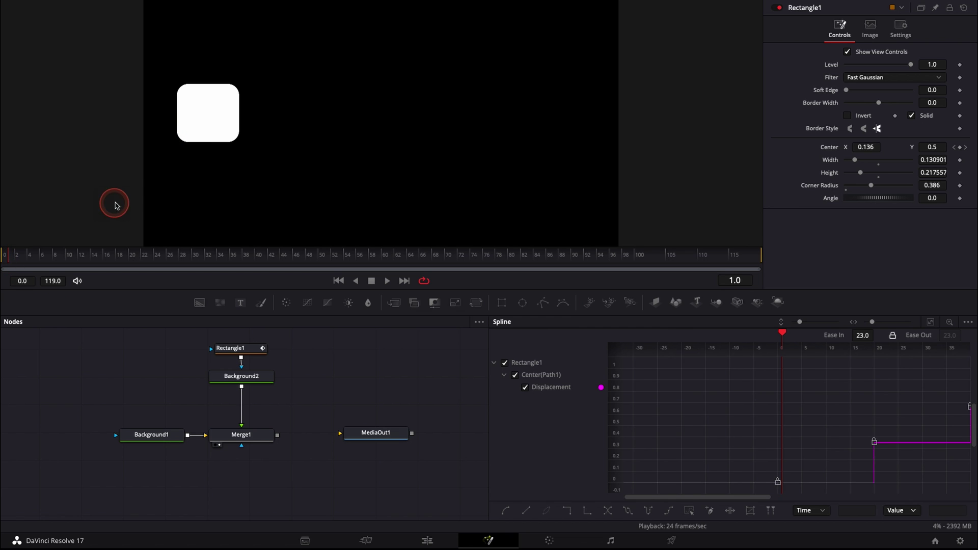
key(space)
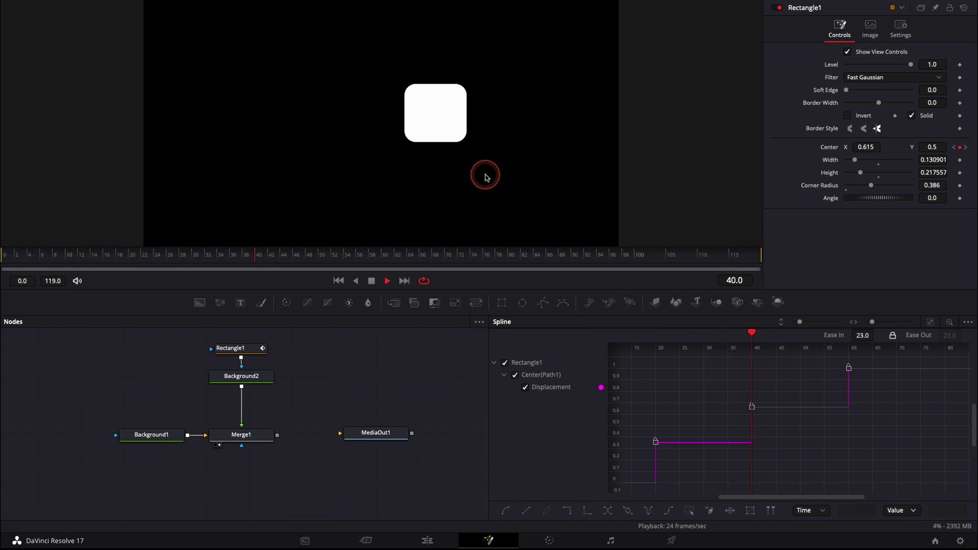
key(space)
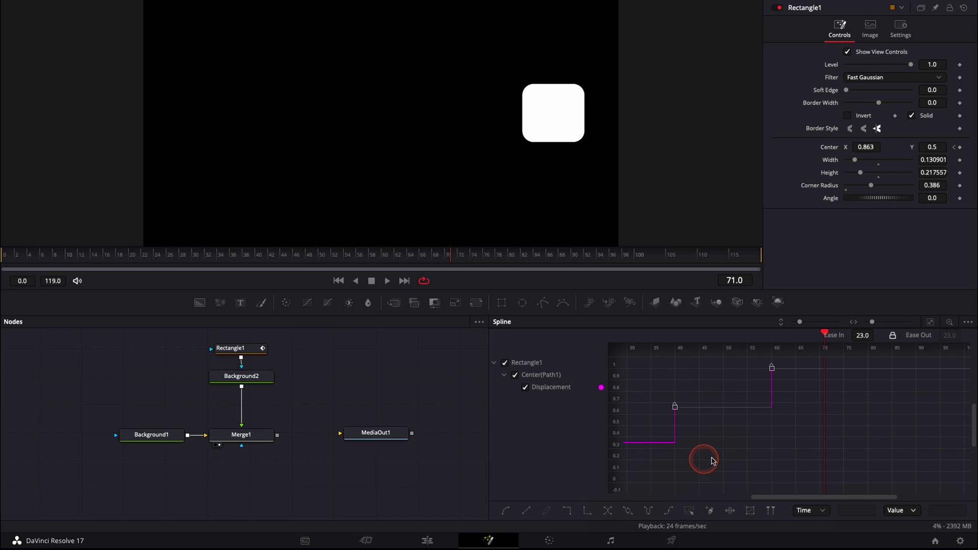
Apply Loop to the stepped displacement curve and play the repeating animation from frame 0.
key(Home)
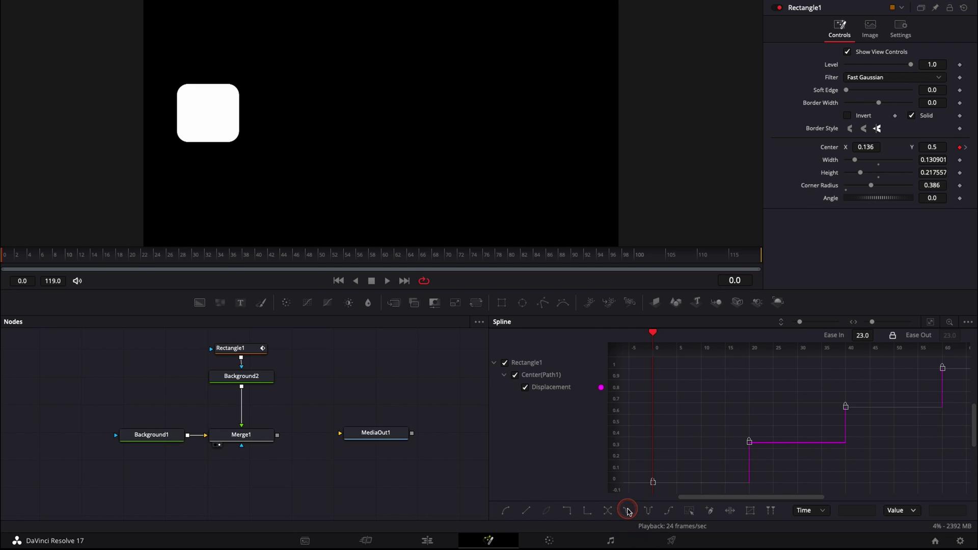
click(6, 262)
key(space)
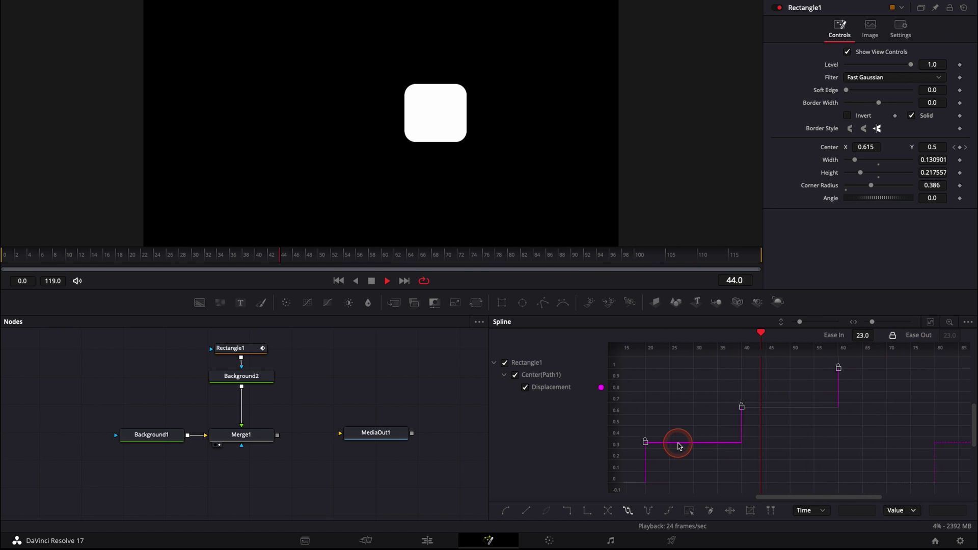
key(space)
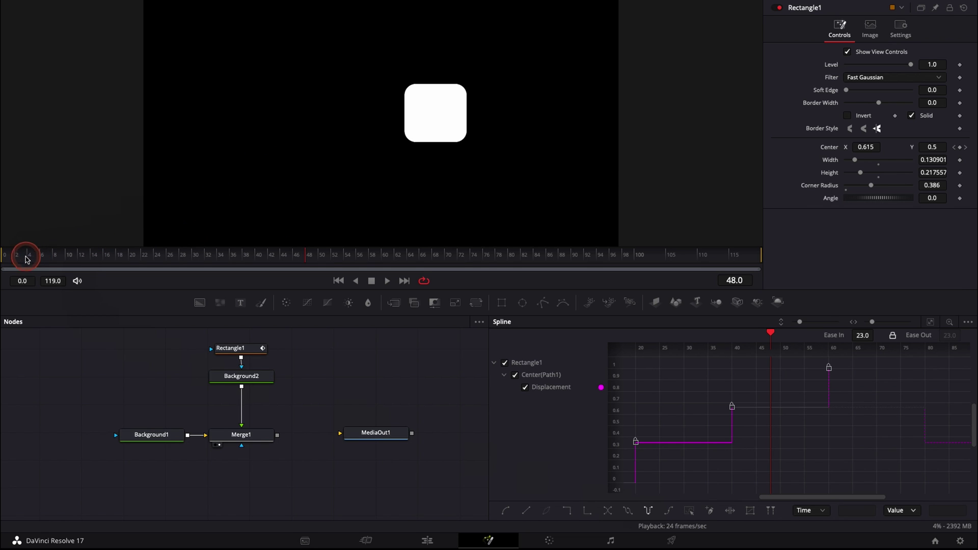
Apply Ping Pong to the stepped displacement curve and play the back-and-forth animation from frame 0.
click(3, 254)
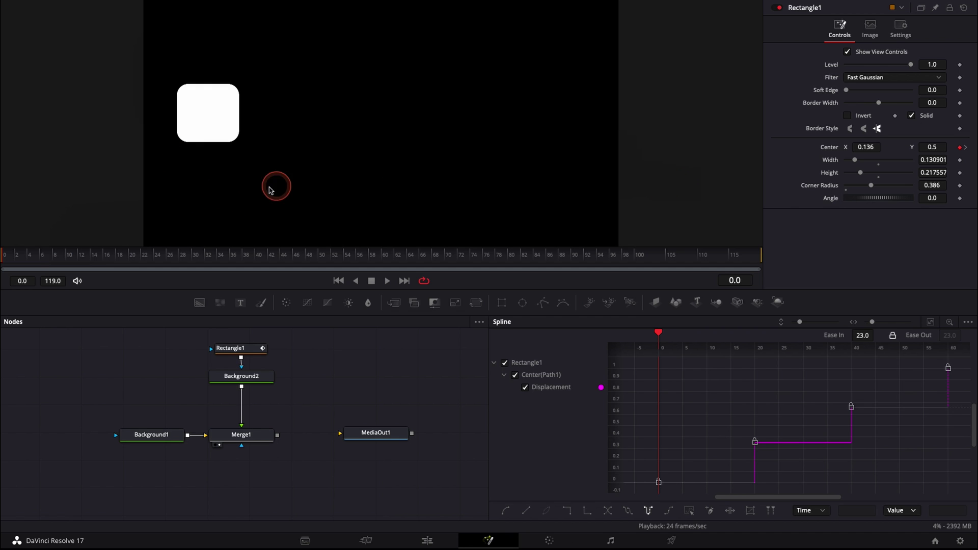
key(space)
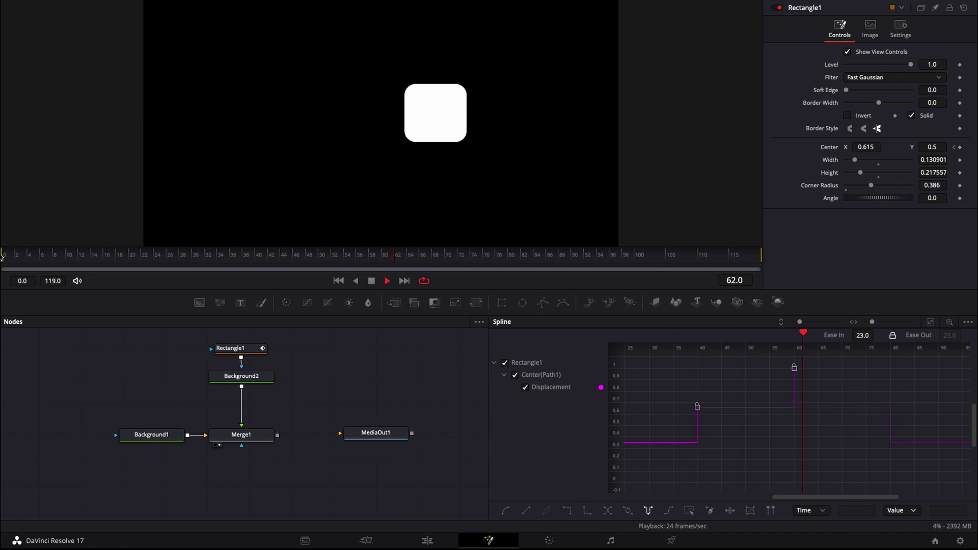
key(space)
click(772, 400)
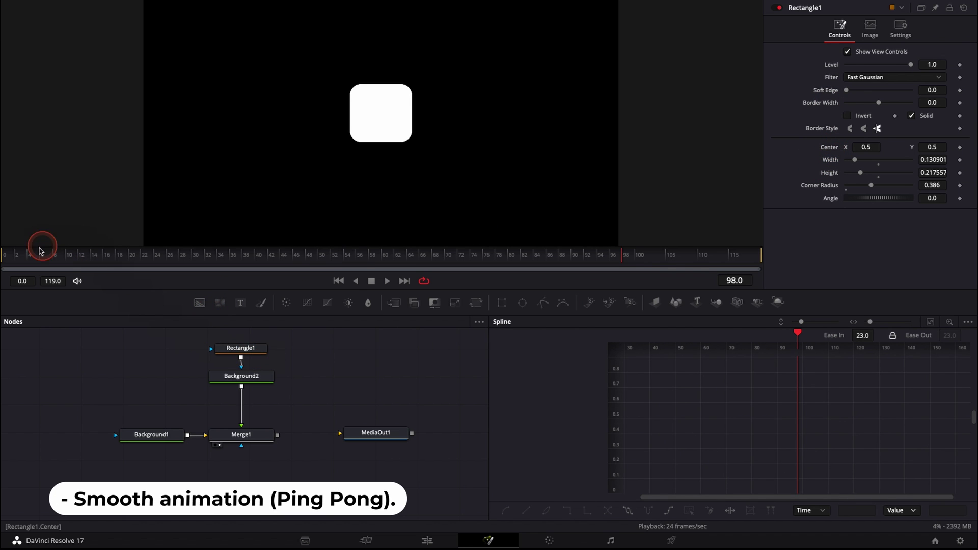
Keyframe the rectangle's Center X at 0.169 on frame 0 and at 0.832 on frame 40.
click(3, 257)
drag(867, 149, 696, 151)
click(960, 150)
click(873, 183)
drag(864, 147, 708, 173)
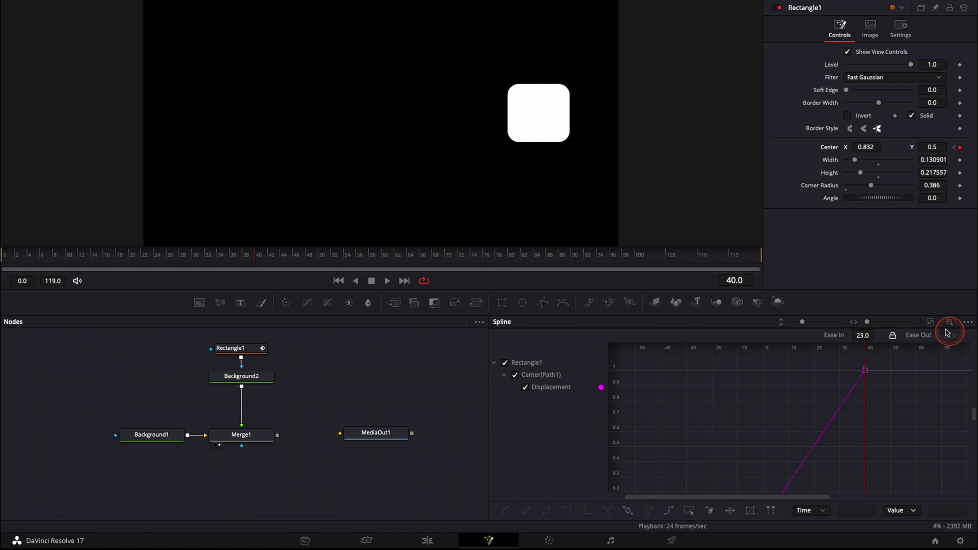
Fit the new displacement curve, smooth both keyframes, and preview the motion with Ping Pong.
click(930, 323)
drag(644, 492, 964, 358)
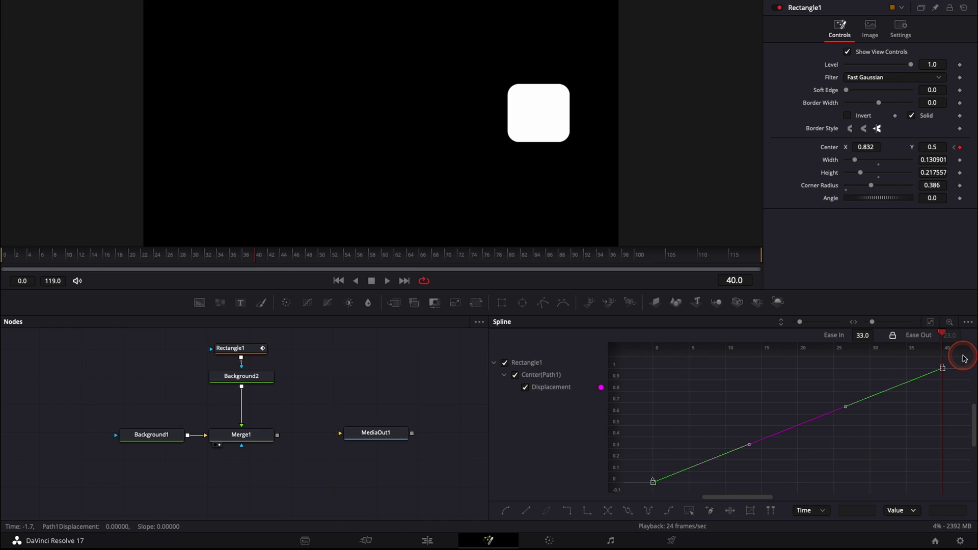
key(s)
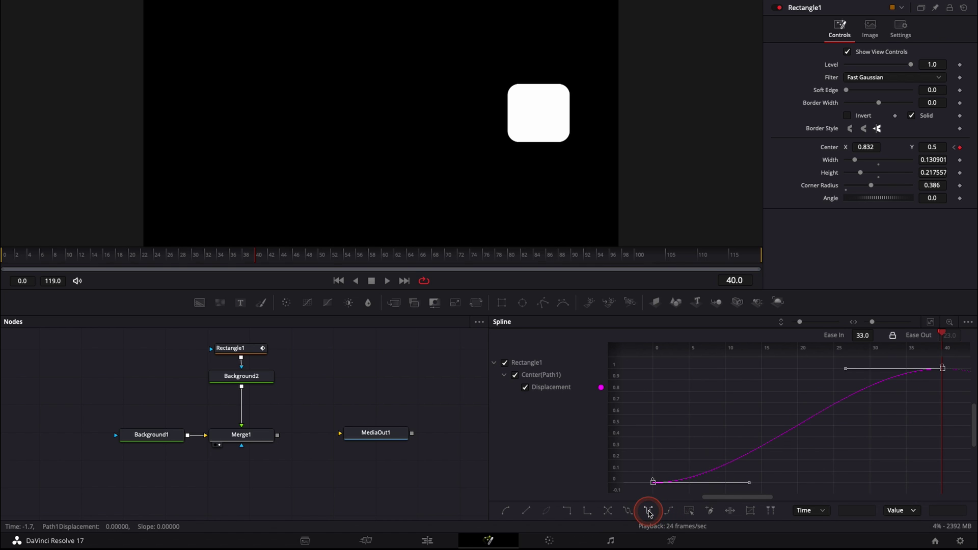
key(space)
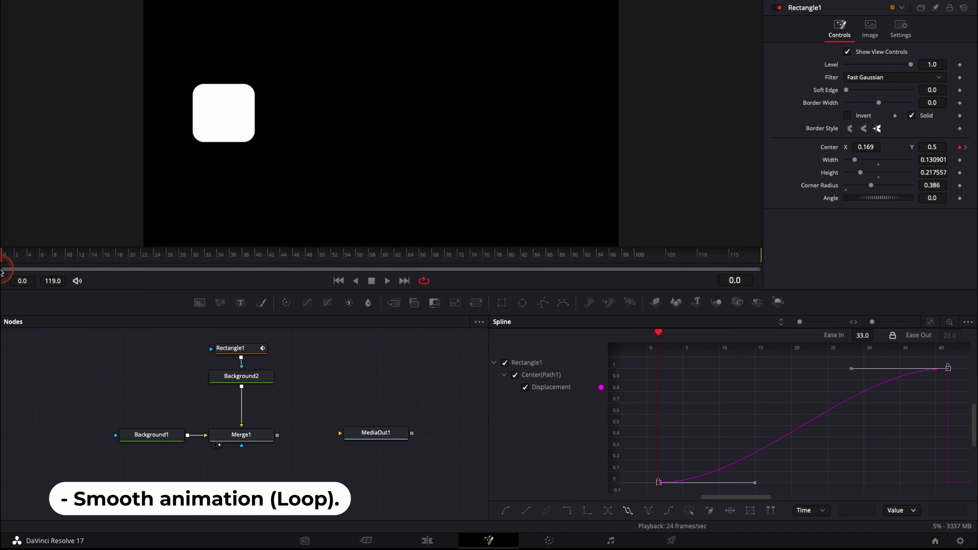
Play the smoothed rectangle animation in Loop mode from frame 0 and stop playback.
key(space)
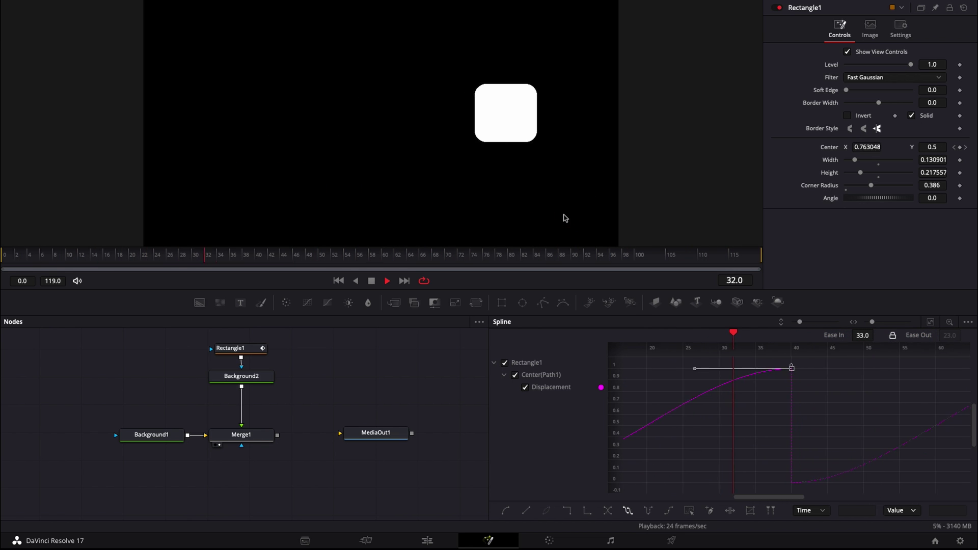
click(644, 469)
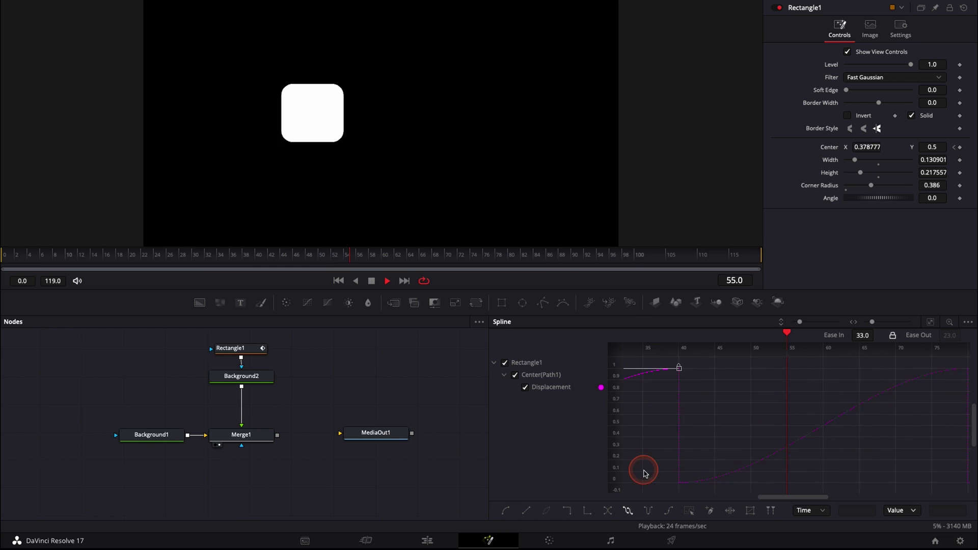
click(650, 512)
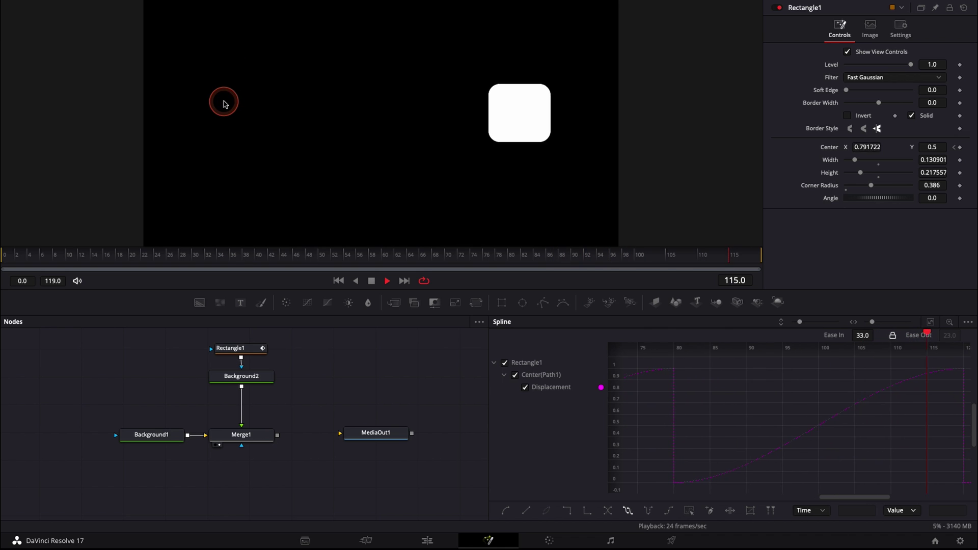
key(space)
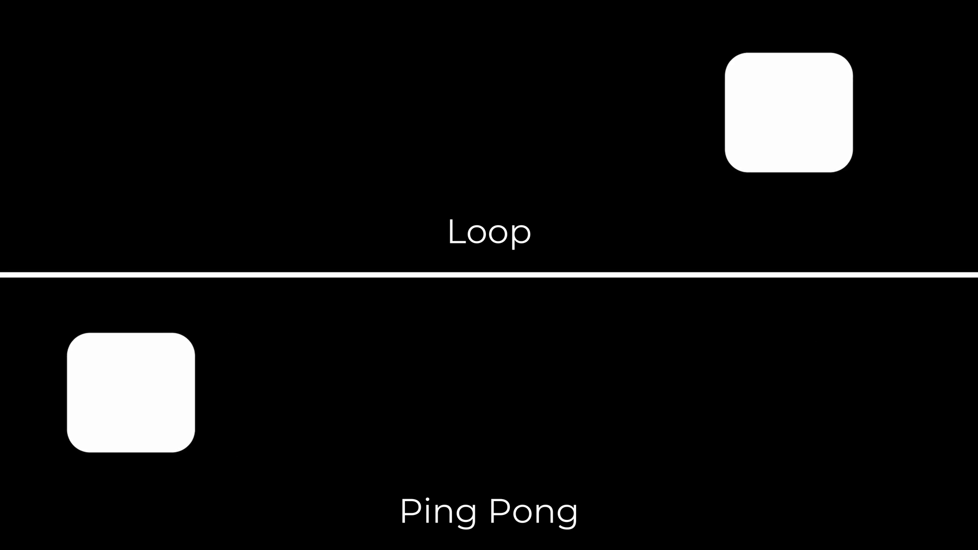
Remove the Center animation from the rectangle and move it to about X 0.113, Y 0.5 on frame 0.
click(674, 520)
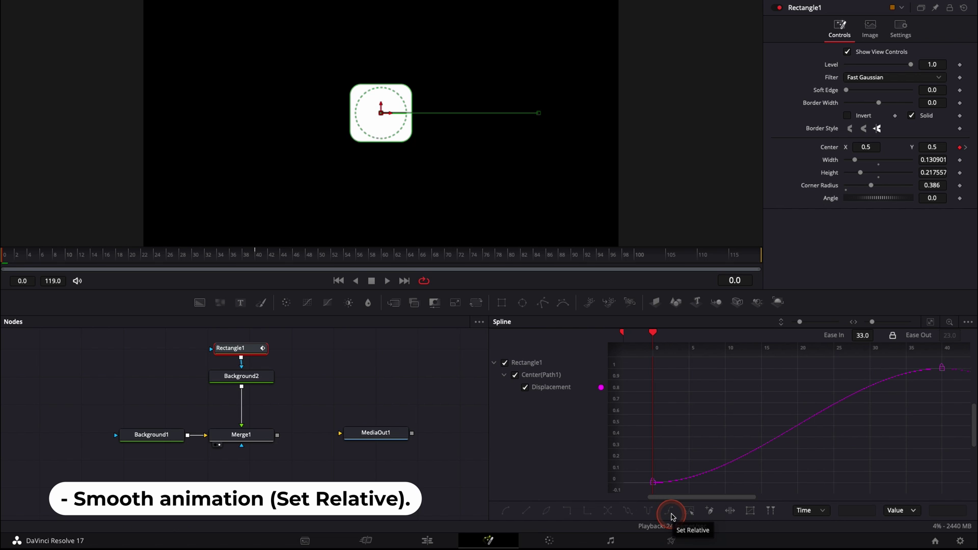
right_click(831, 147)
click(838, 152)
click(404, 156)
drag(390, 115, 207, 115)
click(272, 200)
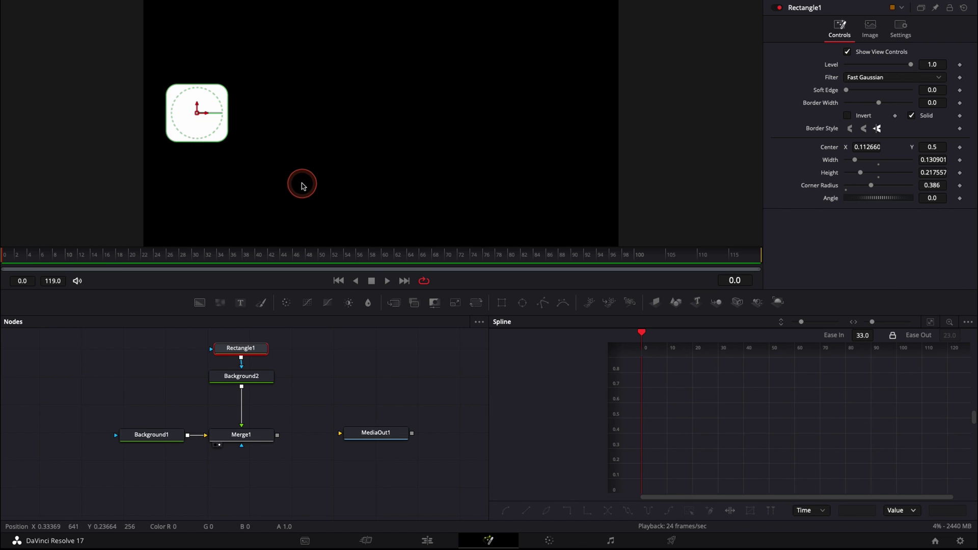
Keyframe the rectangle's Center on frame 0, and set Center X to about 0.216 on frame 10.
click(960, 149)
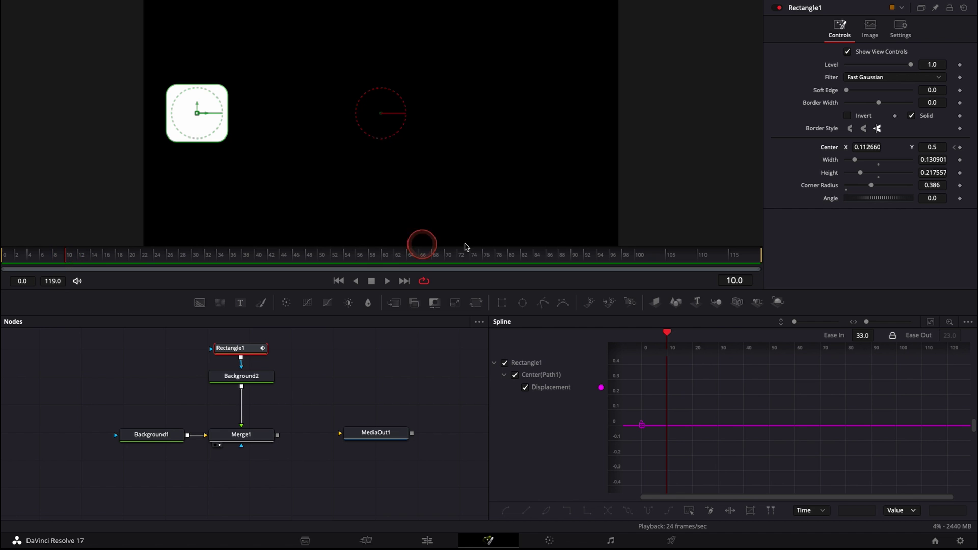
drag(865, 149, 917, 156)
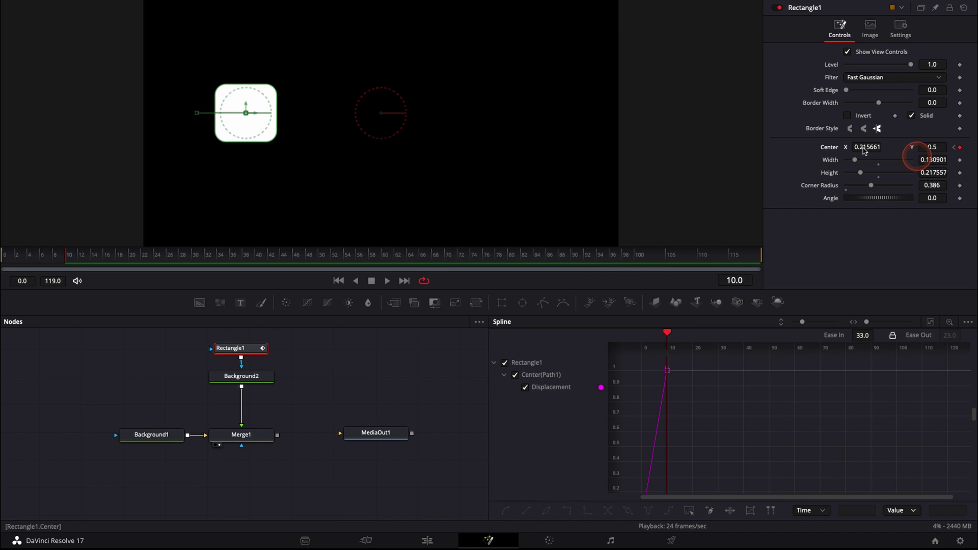
Smooth both keyframes of the rectangle's displacement curve and apply Set Relative to them.
click(932, 322)
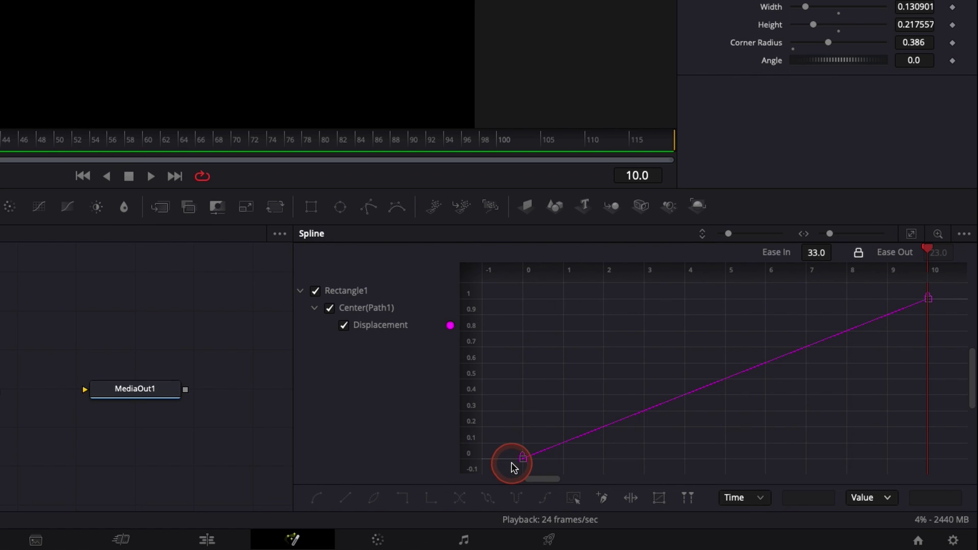
drag(512, 466, 961, 288)
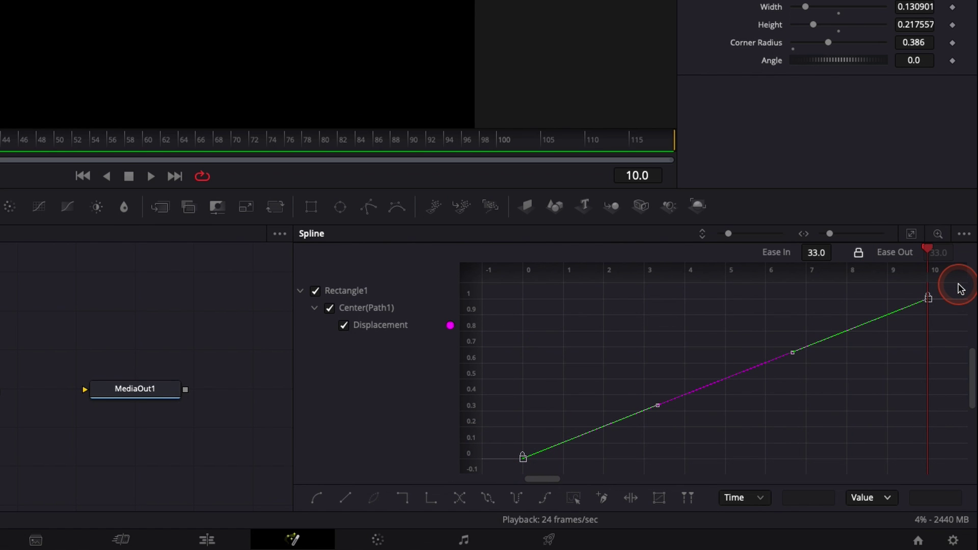
key(s)
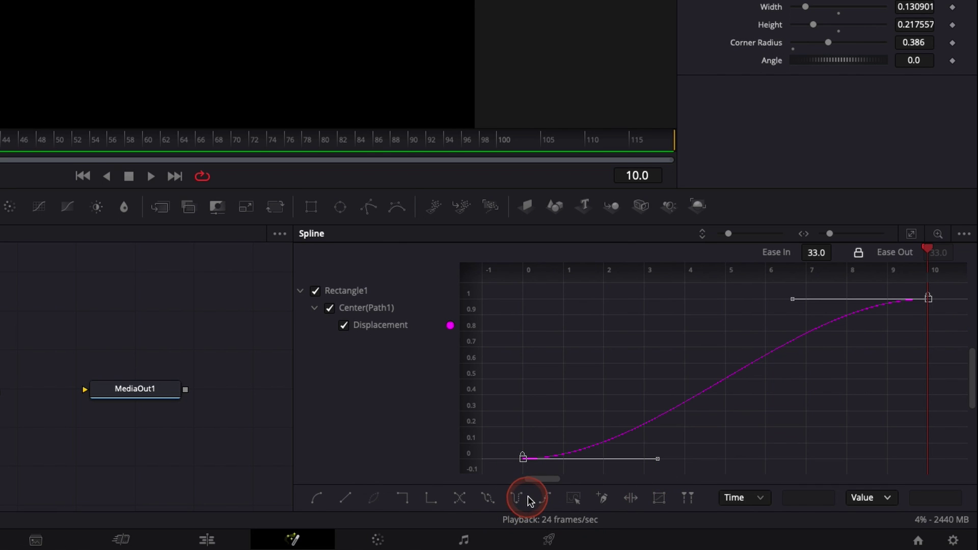
click(547, 502)
Play the animation and examine how the relative displacement curve continues beyond frame 10.
key(space)
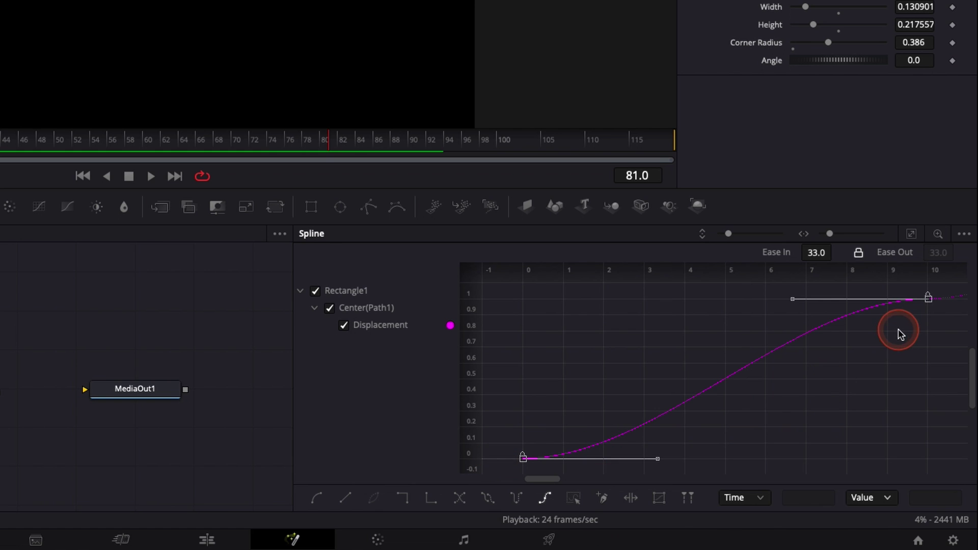
scroll(880, 356, right, 10)
scroll(710, 367, up, 5)
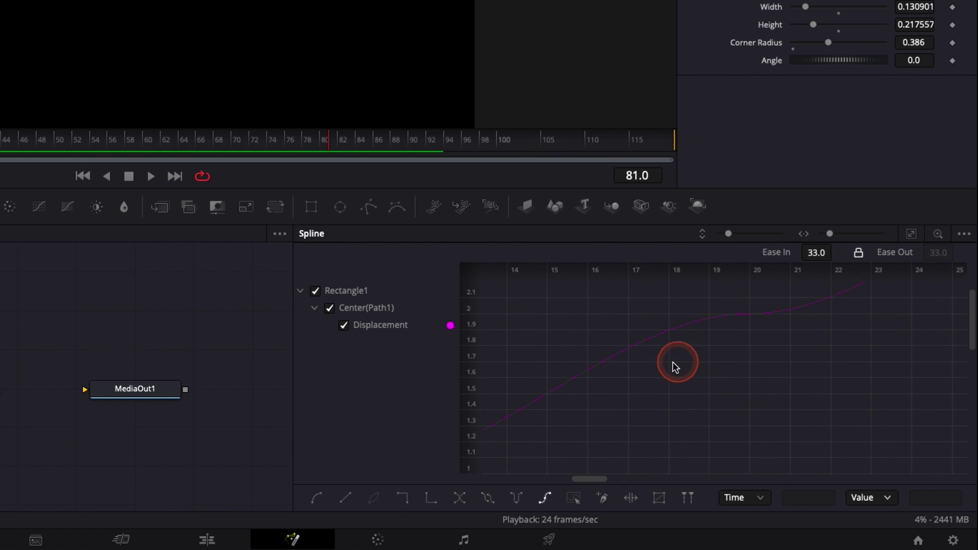
scroll(631, 391, left, 10)
scroll(632, 390, down, 5)
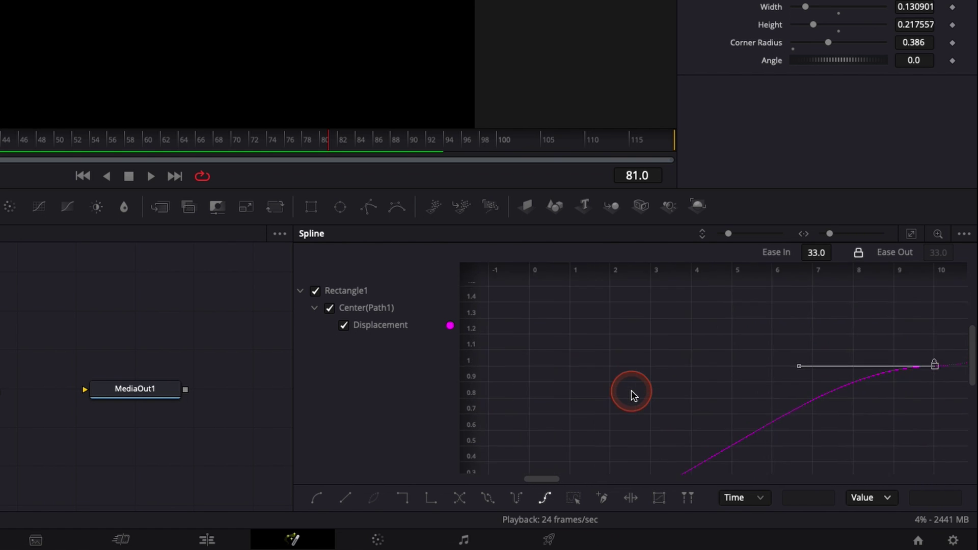
scroll(632, 390, right, 2)
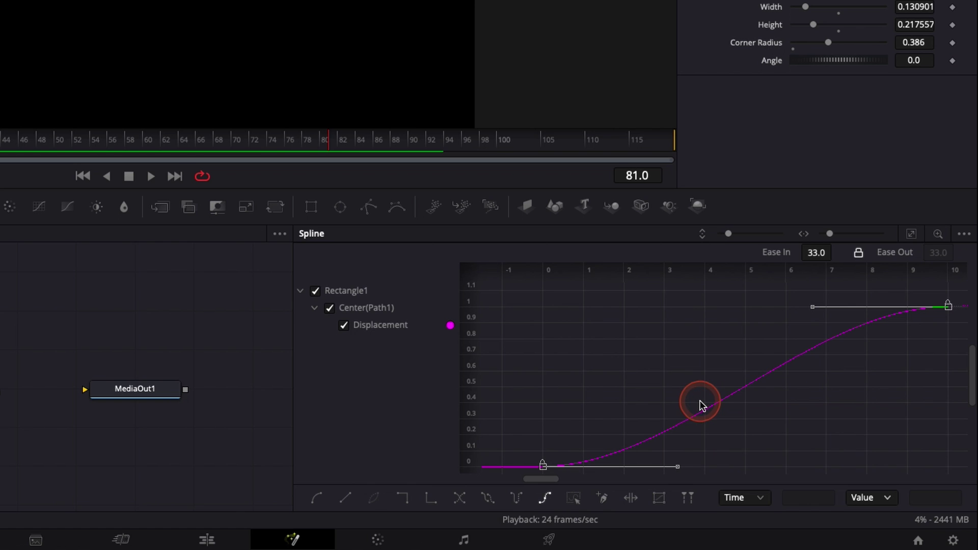
Preview the relative motion from frame 0, check the rectangle's position on frame 10, and replay it from the start.
click(20, 257)
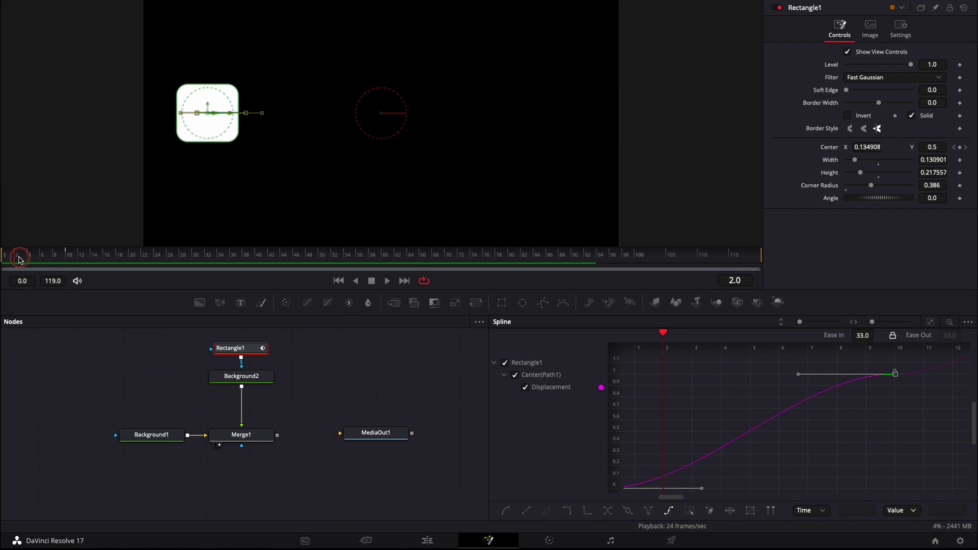
drag(20, 259, 2, 258)
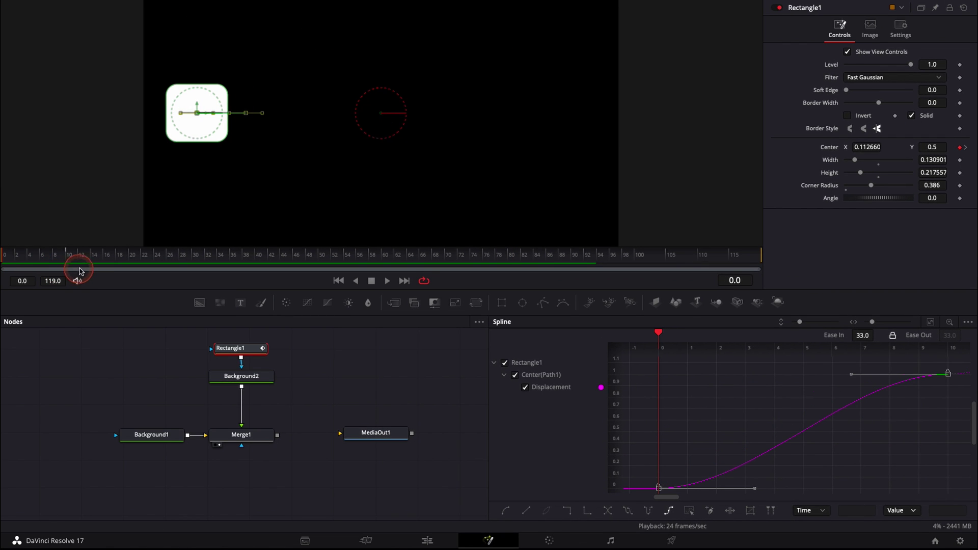
key(space)
mouse_move(37, 262)
mouse_down()
mouse_move(8, 260)
mouse_move(68, 256)
mouse_up()
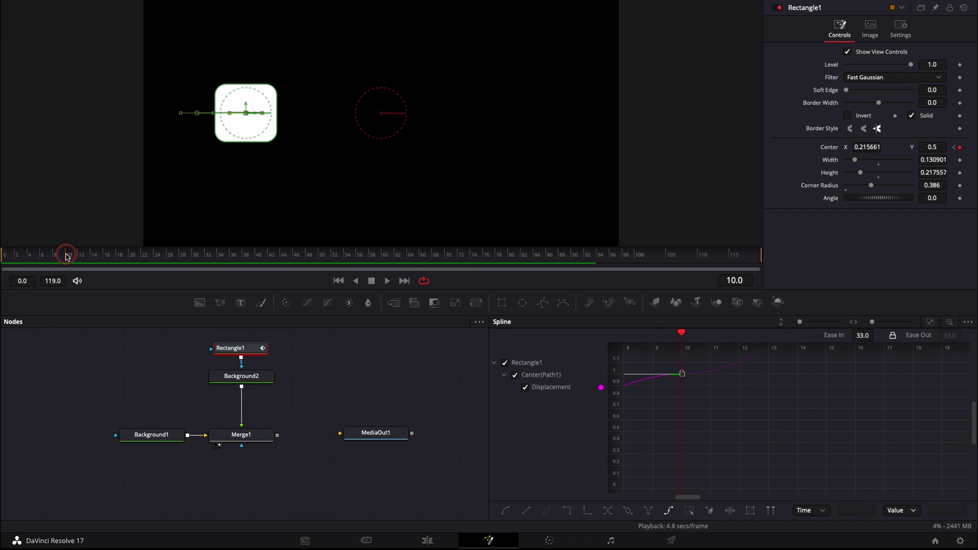
click(245, 121)
click(71, 266)
drag(71, 260, 3, 282)
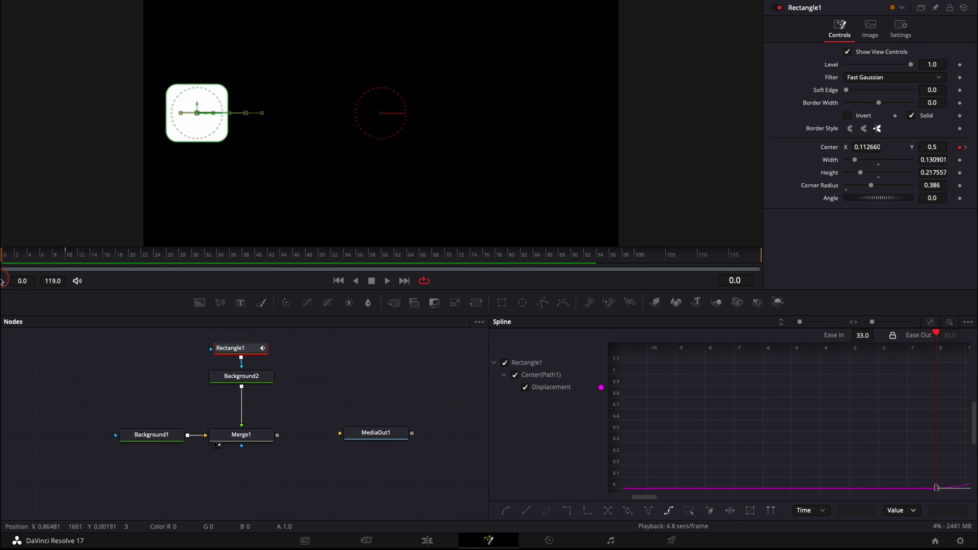
key(space)
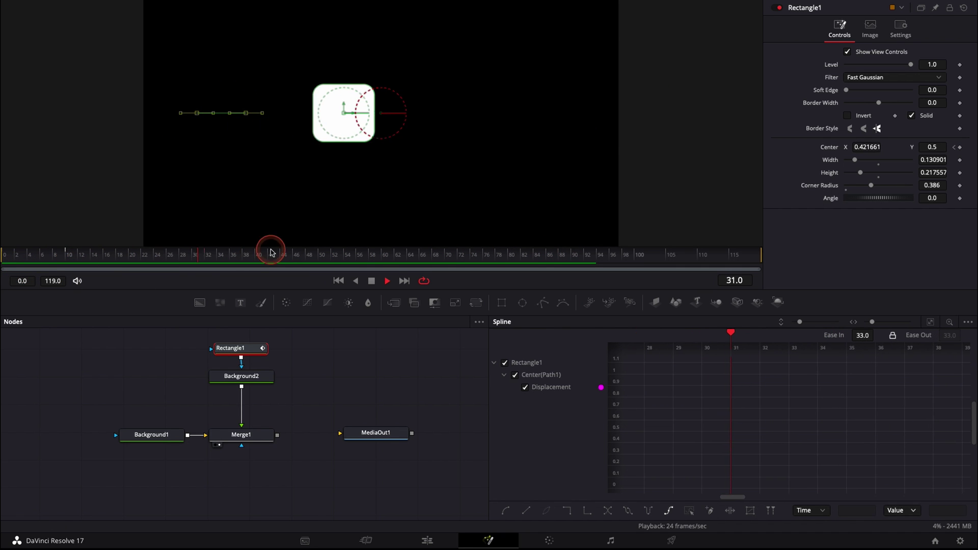
key(space)
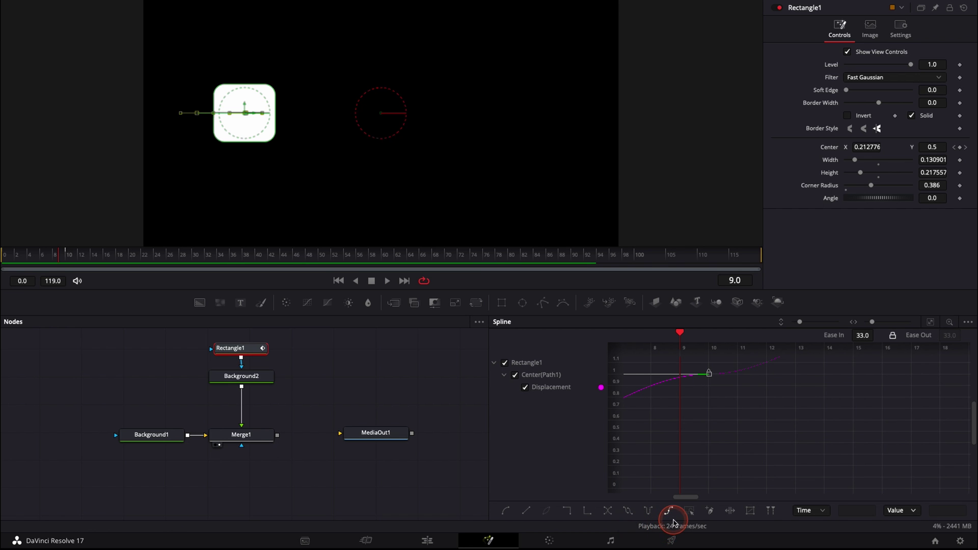
Try Select All on the displacement curve's keyframes.
click(689, 510)
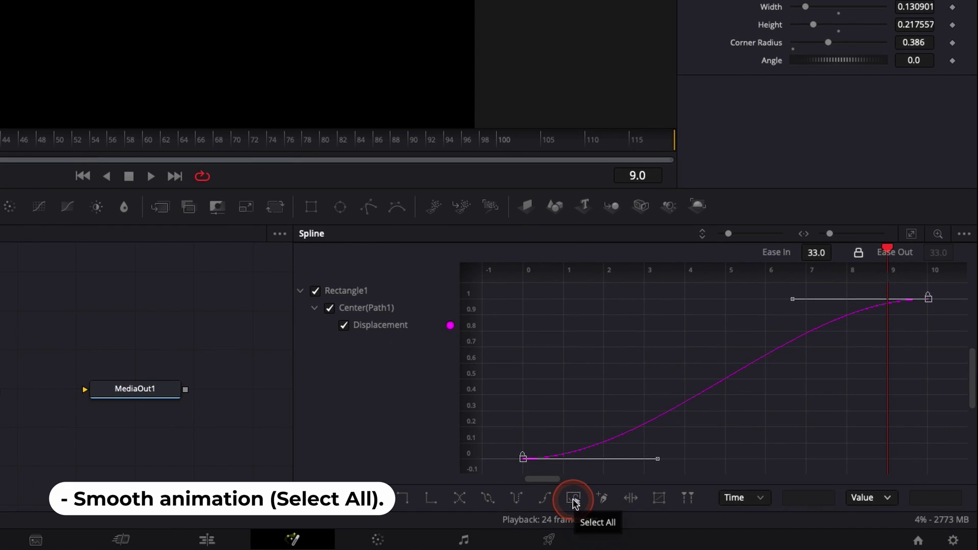
click(598, 352)
click(554, 361)
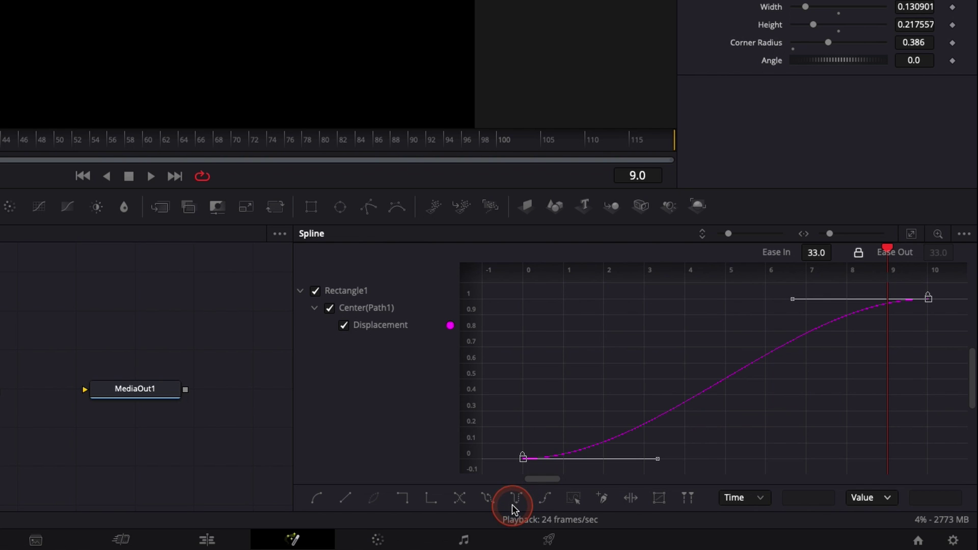
Undo the extra keyframe near frame 4, try Click Append at about frame 2, value 0.8, and undo that point.
key(super+z)
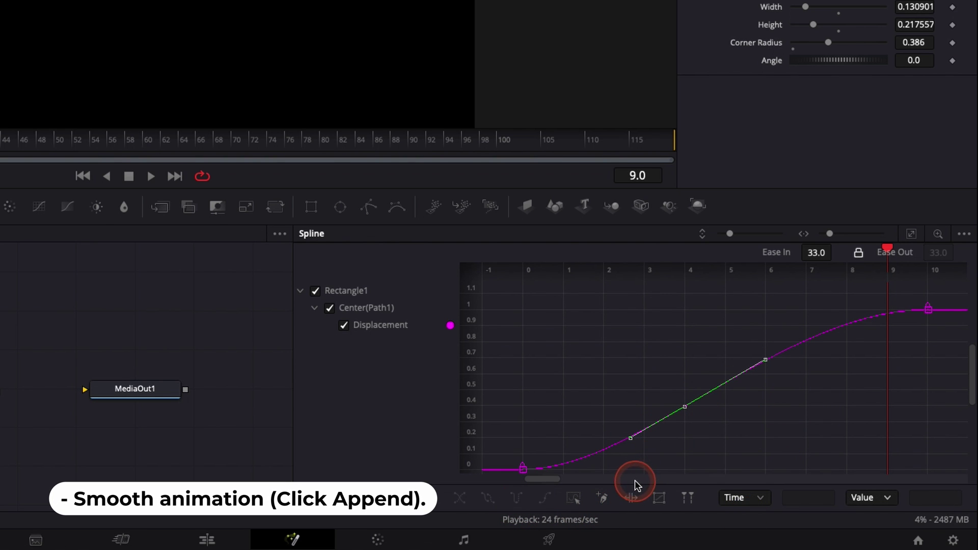
key(super+z)
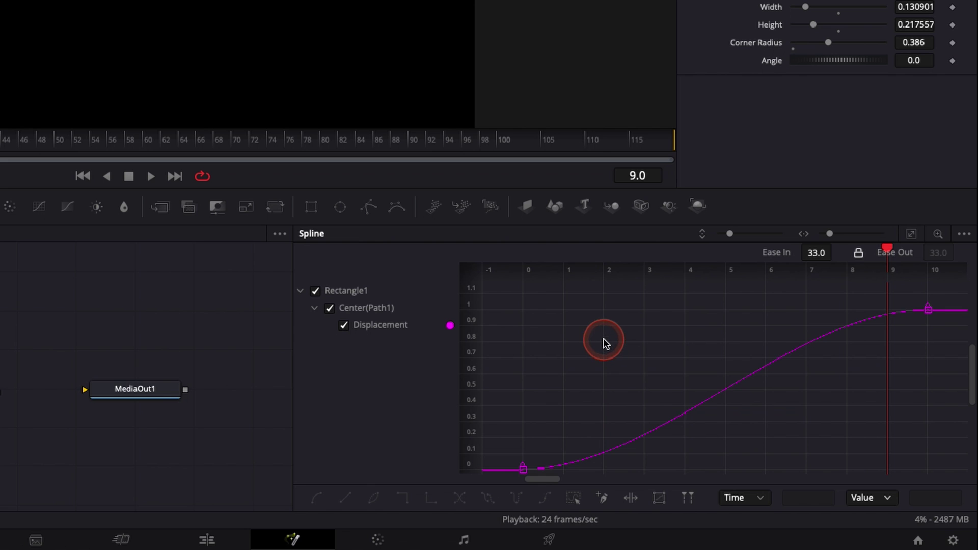
click(603, 498)
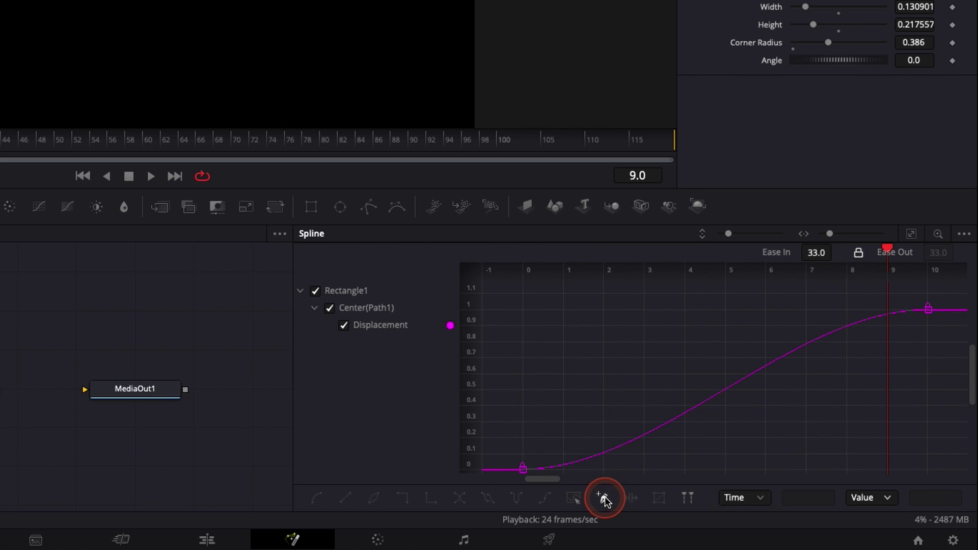
click(604, 343)
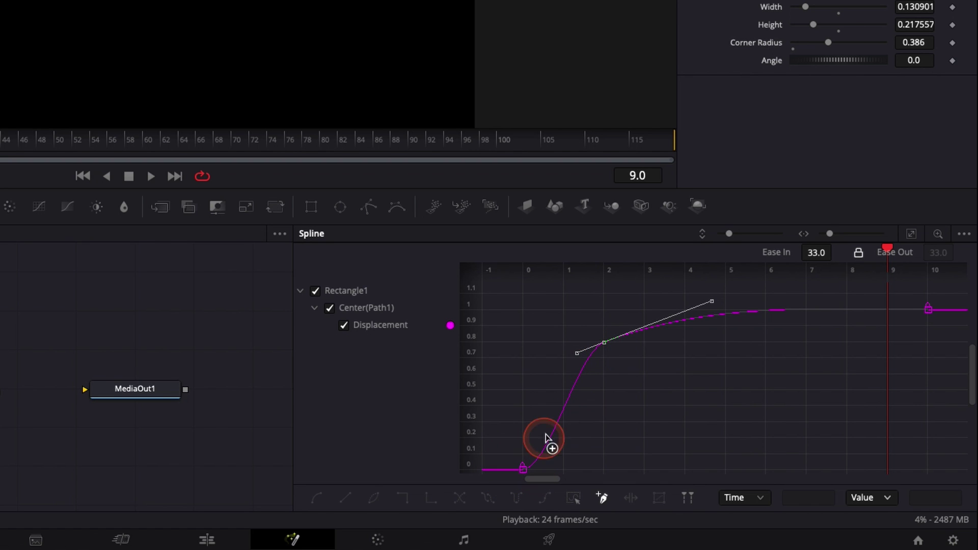
key(super+z)
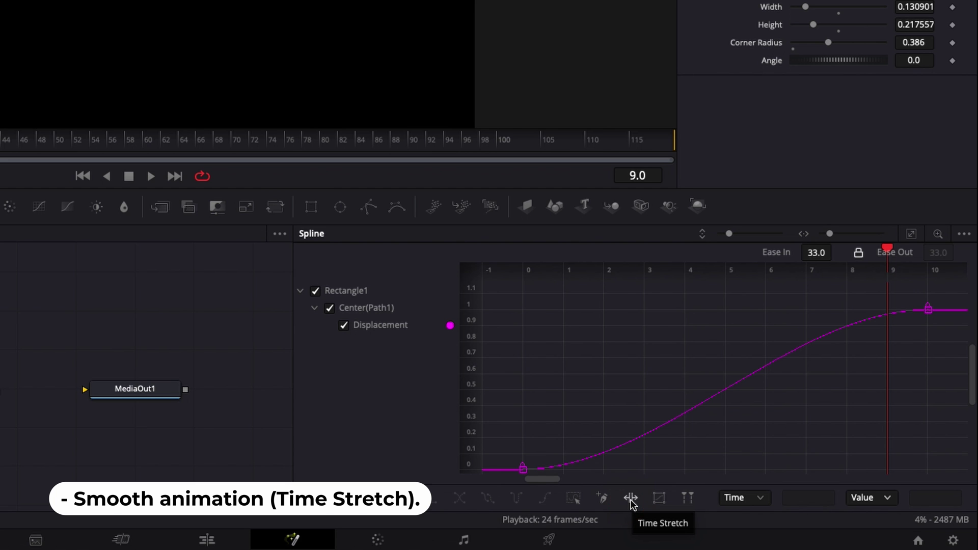
Time Stretch the displacement curve so that its last keyframe lands on frame 20.
click(630, 499)
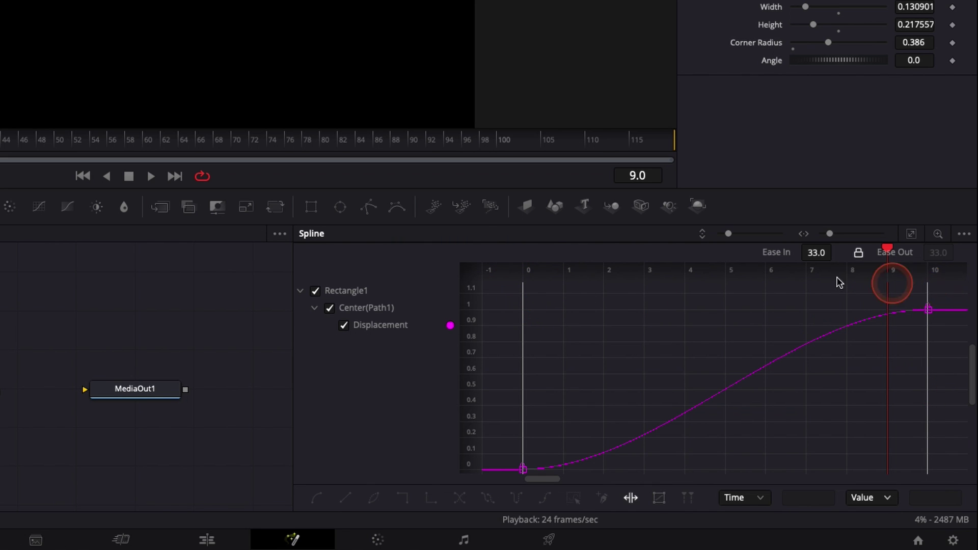
key(space)
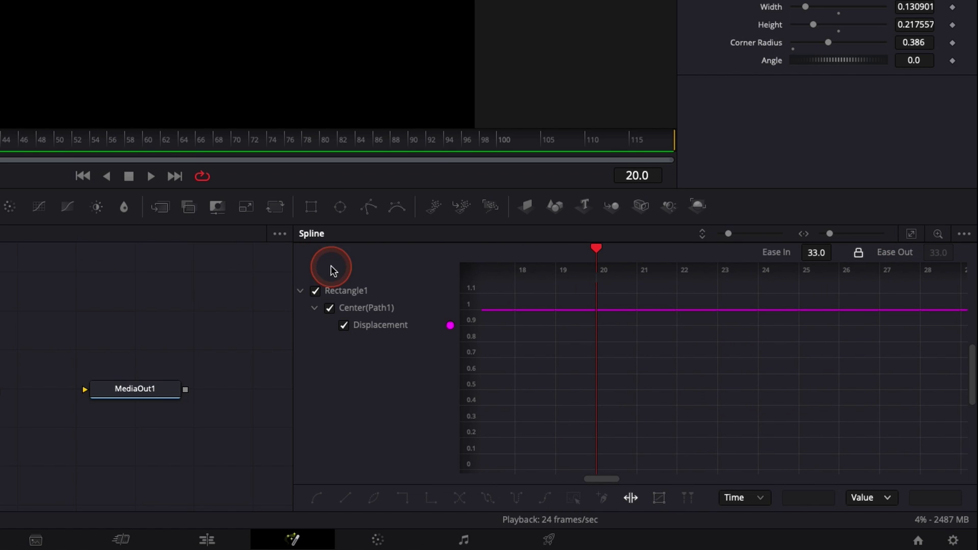
click(912, 234)
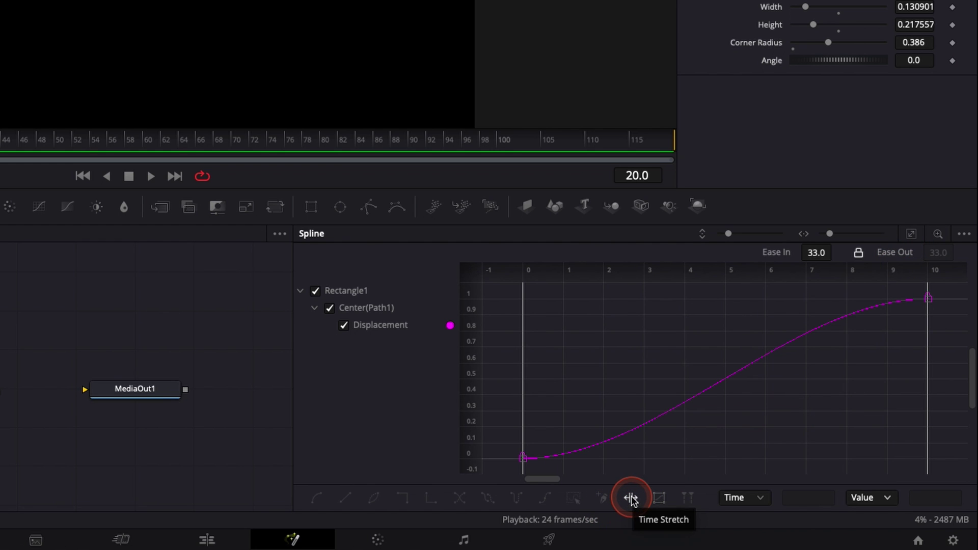
drag(928, 408, 851, 404)
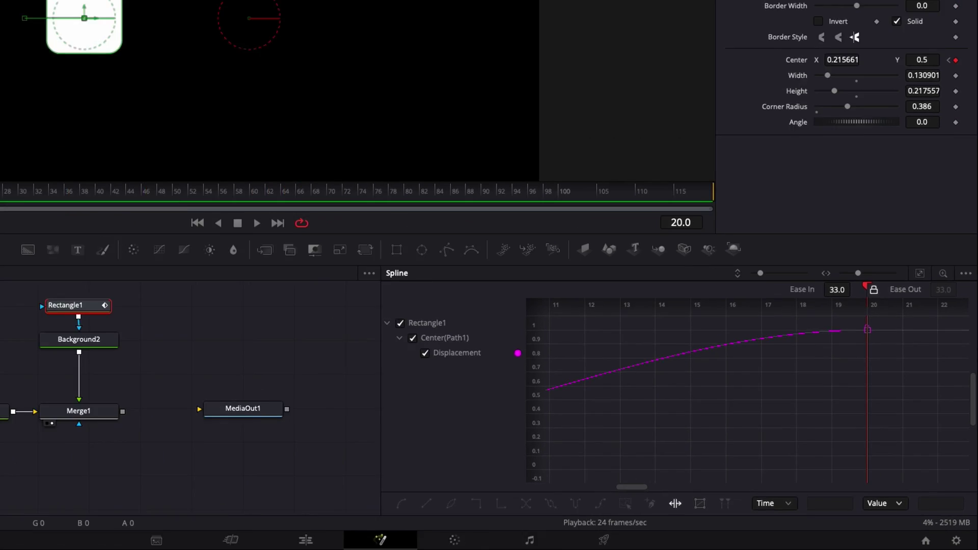
Play the time-stretched rectangle animation from frame 0 and replay it from the start.
click(90, 264)
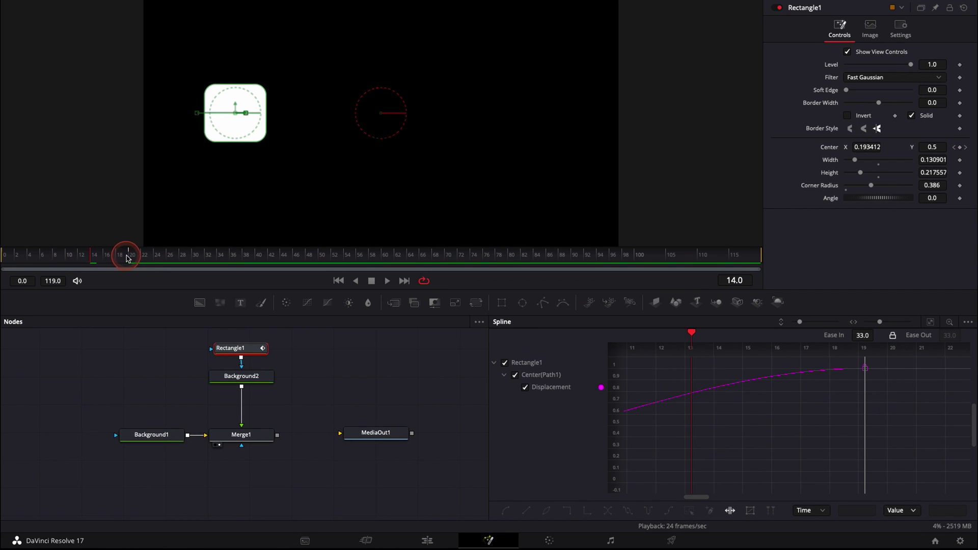
click(7, 257)
key(space)
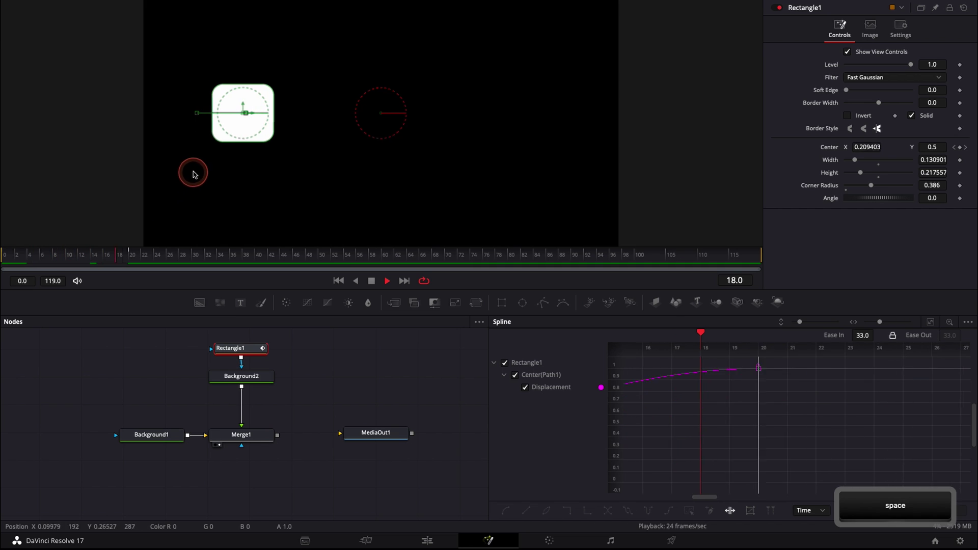
key(space)
click(7, 258)
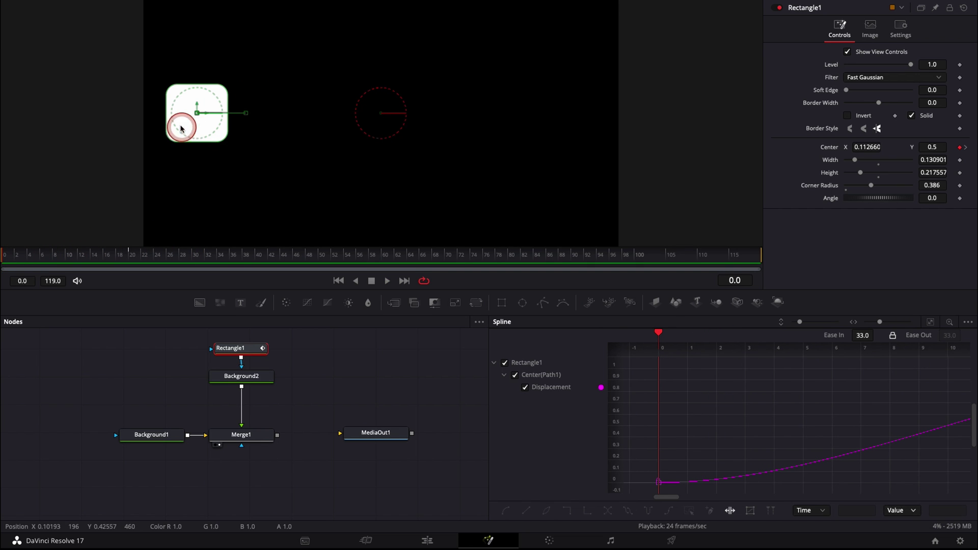
key(space)
key(space)
Turn off Time Stretch and try squeezing the whole displacement curve vertically with Shape Box from its lower and upper edges.
click(822, 452)
click(731, 511)
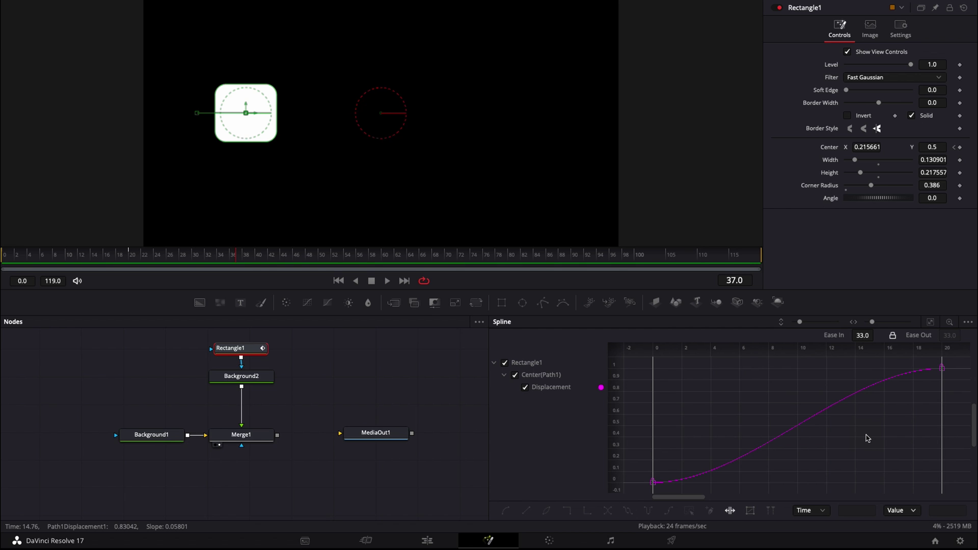
click(750, 510)
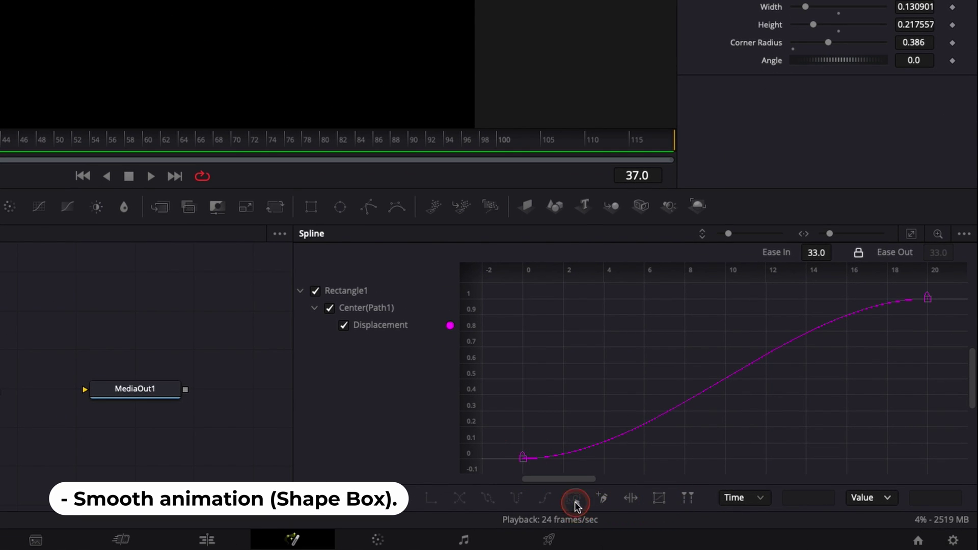
click(661, 499)
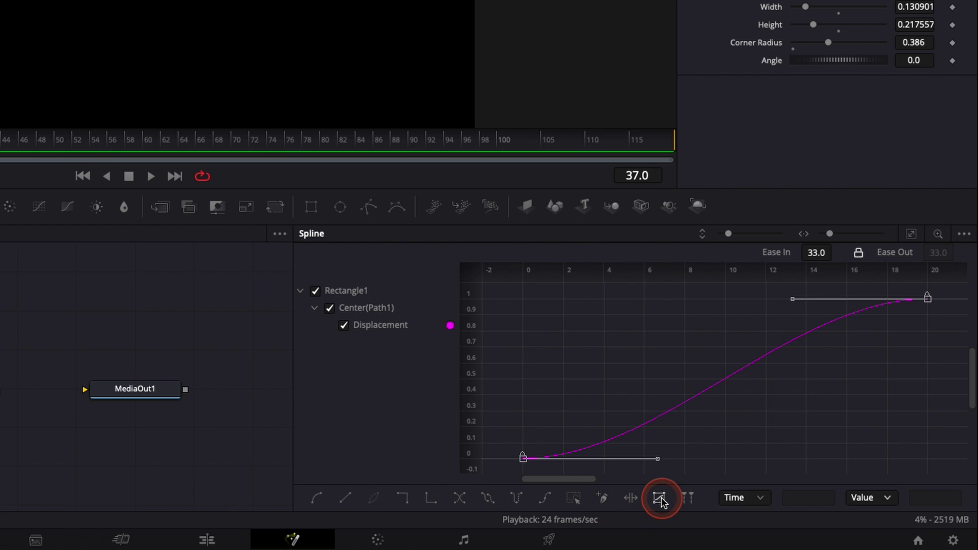
click(525, 460)
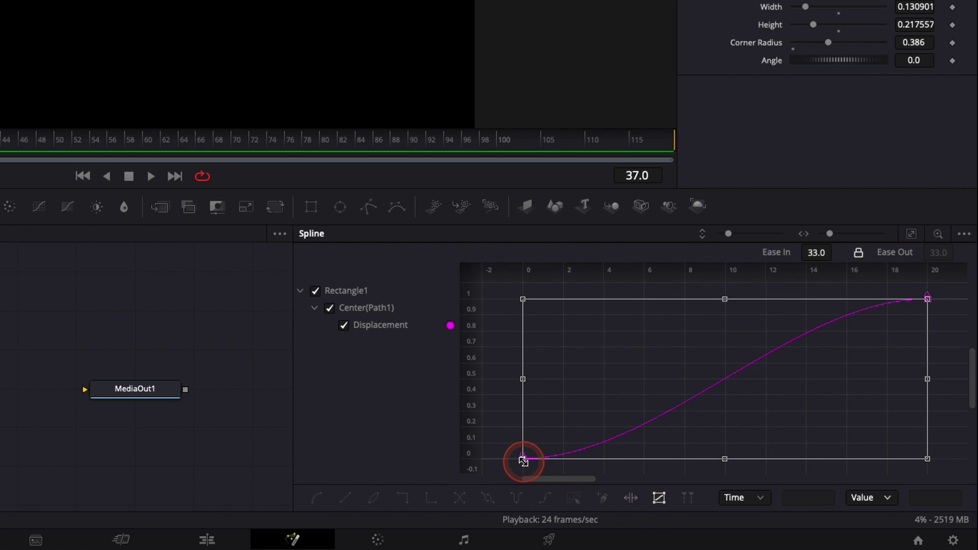
drag(725, 460, 727, 383)
drag(725, 300, 727, 347)
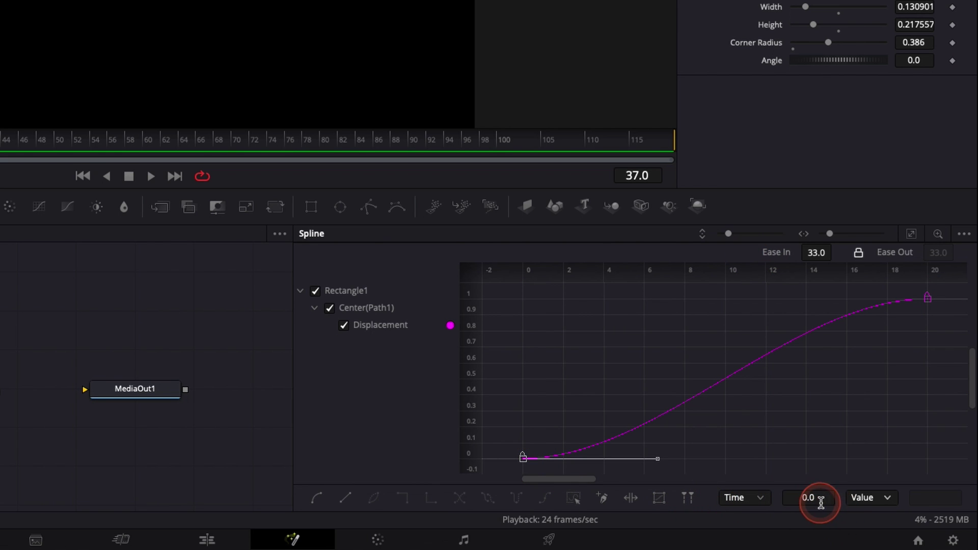
Select the displacement curve's last keyframe to inspect its time, and move the playhead to frame 20.
click(927, 301)
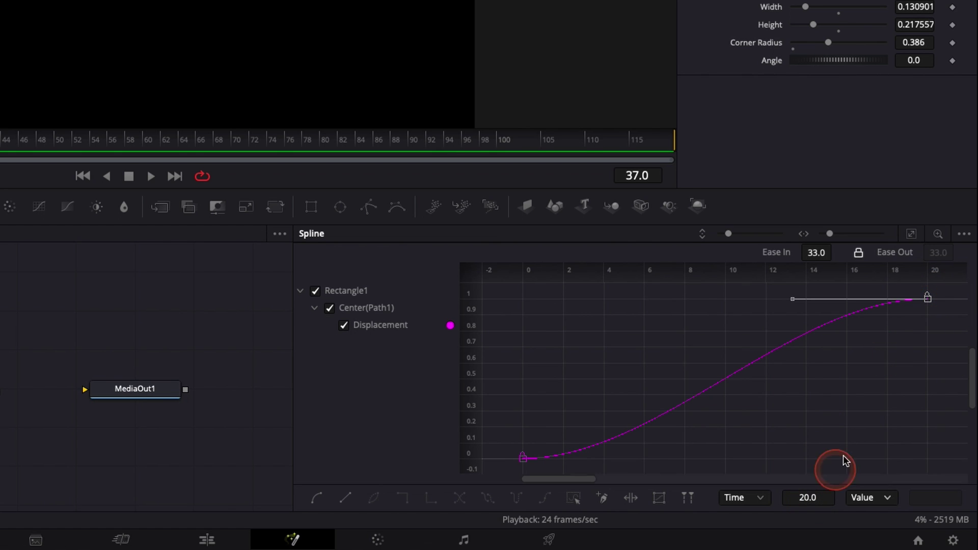
click(937, 277)
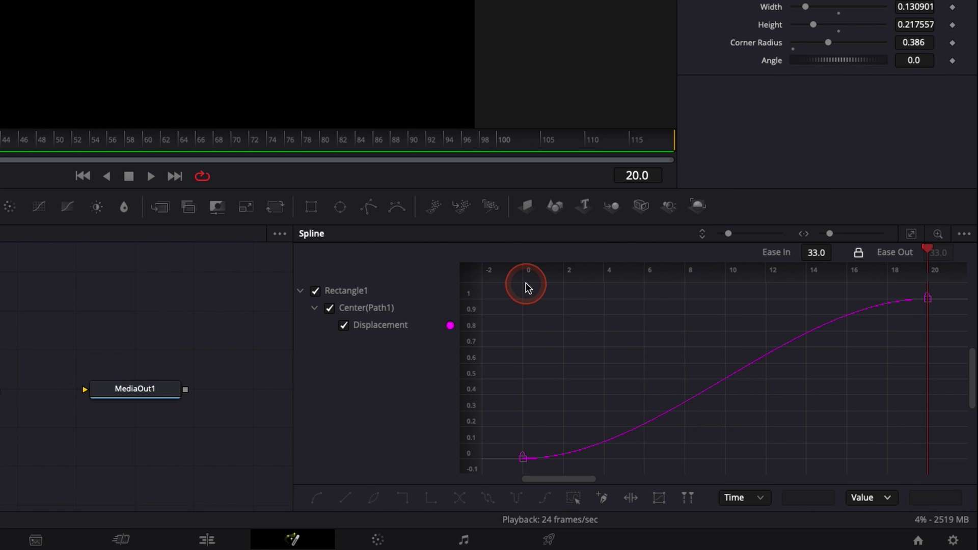
key(space)
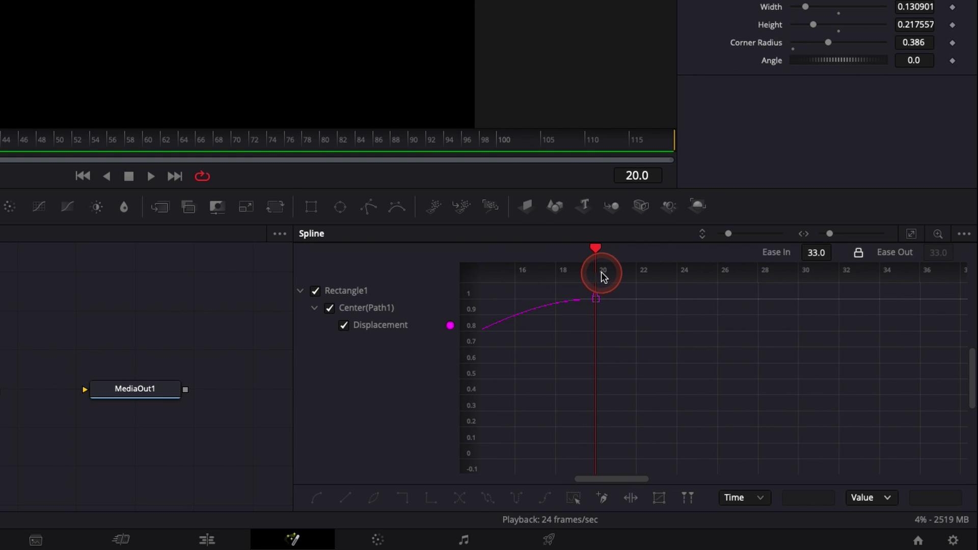
Toggle the display of Rectangle1's displacement curve off and on in the spline editor, and leave it in the dimmed view-only state.
scroll(566, 380, left, 10)
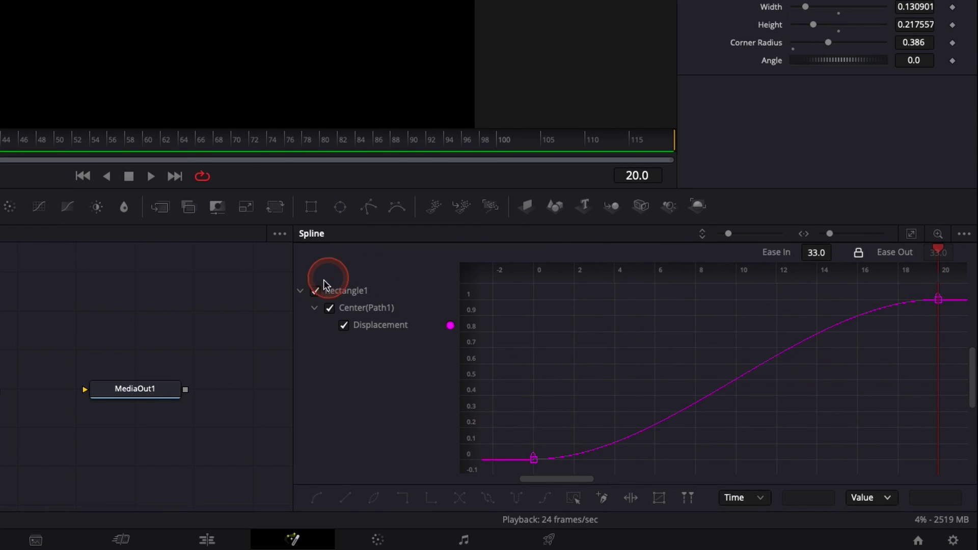
click(316, 291)
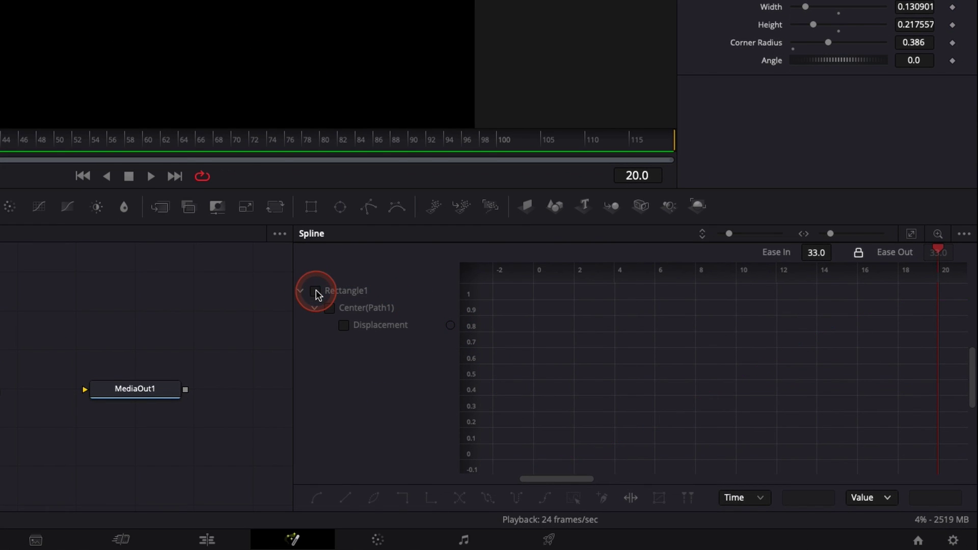
click(315, 292)
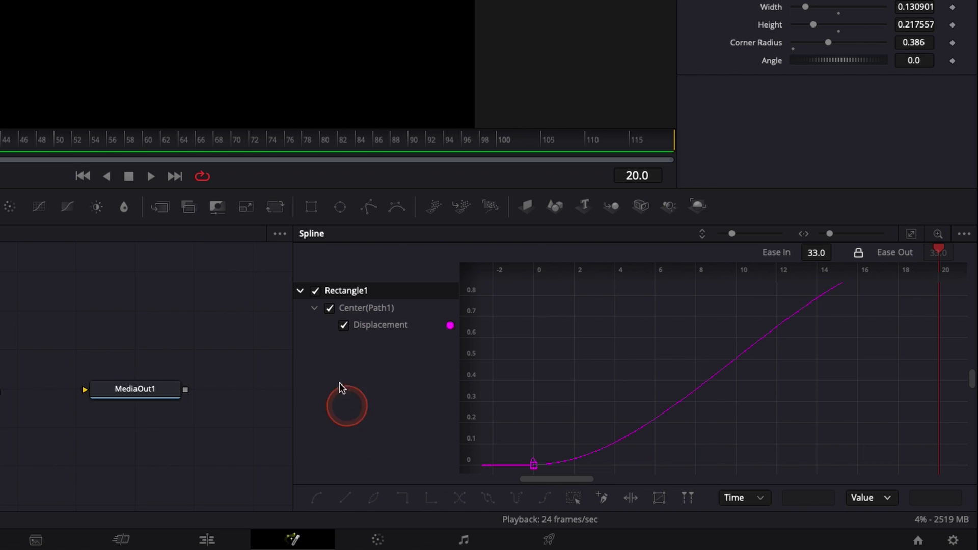
click(315, 291)
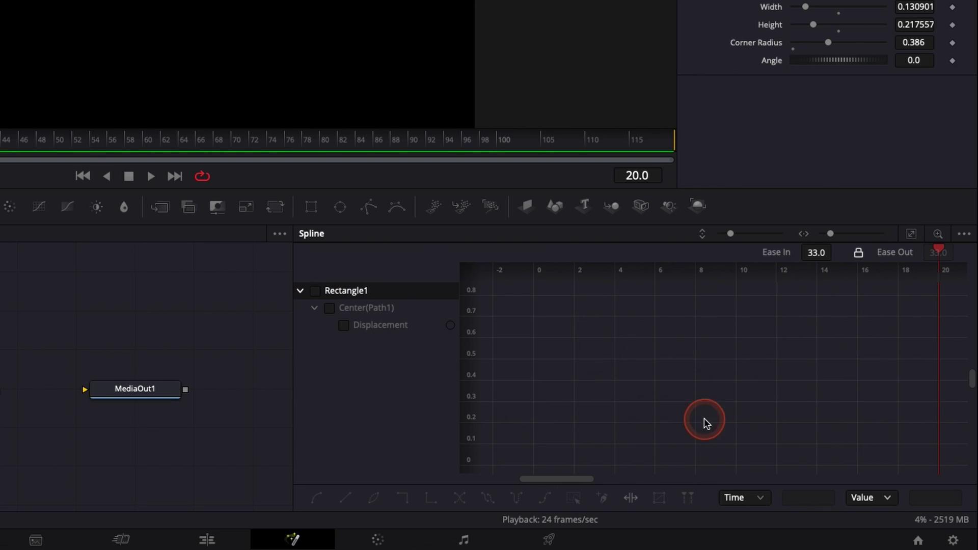
click(315, 293)
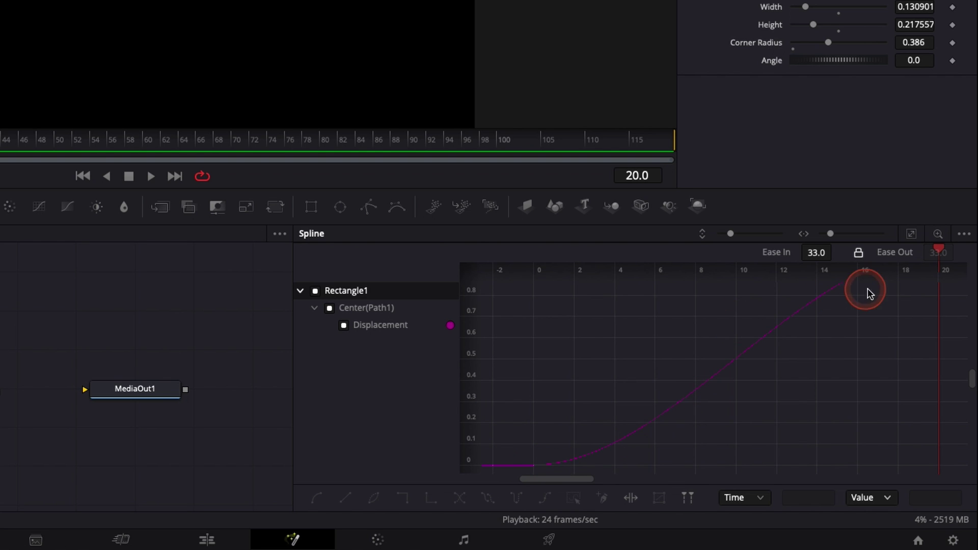
Add the Direction Switch - Left (VES) title to the Edit page timeline above the video clips.
drag(622, 426, 756, 472)
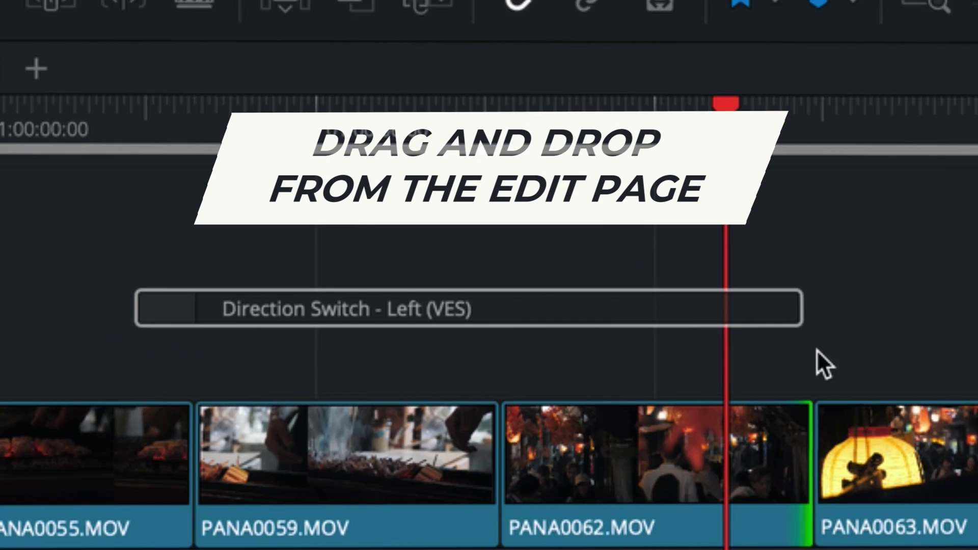
drag(824, 365, 917, 479)
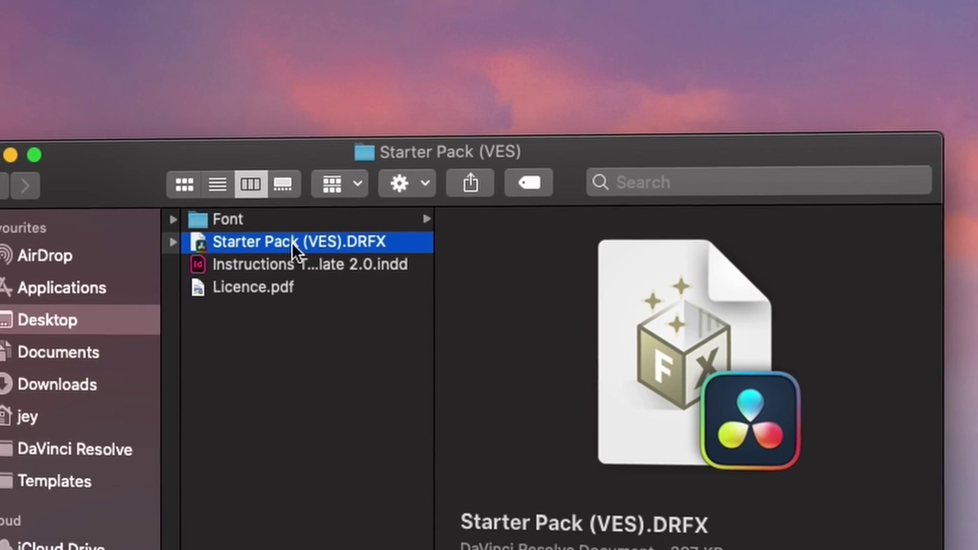
Switch to Finder and open Starter Pack (VES).DRFX to install the template bundle.
double_click(293, 244)
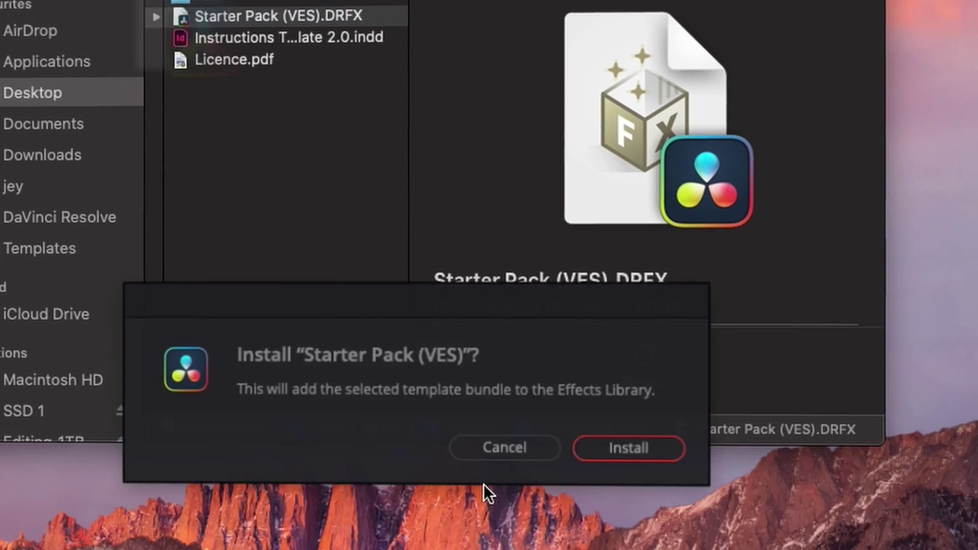